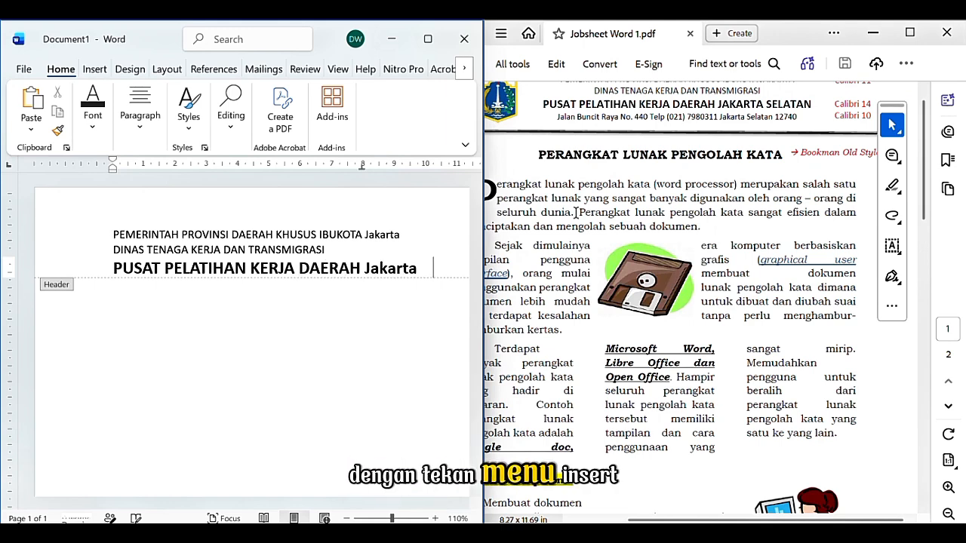
# Complete the third header line as PUSAT PELATIHAN KERJA DAERAH JAKARTA SELATAN and set its font size to 14.
pyautogui.write('SELATAN')
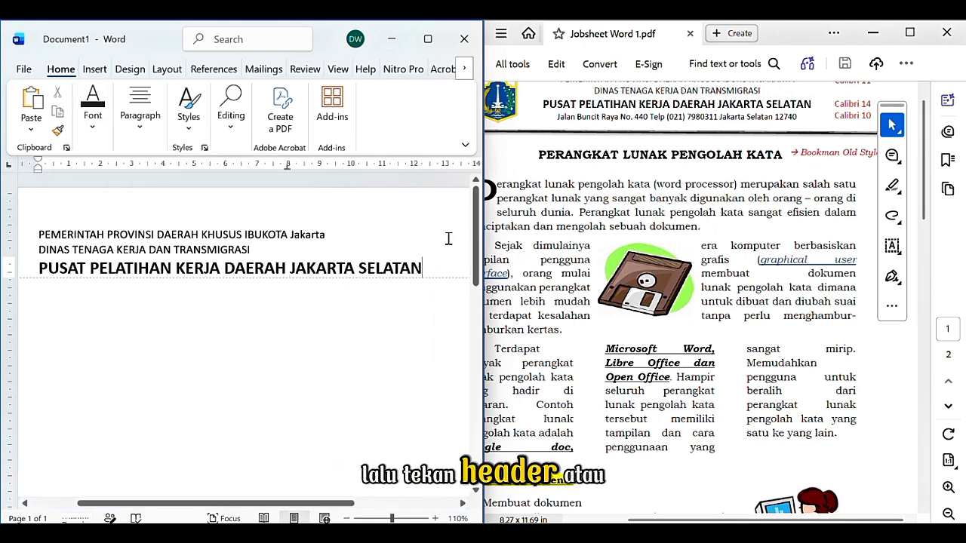
pyautogui.hotkey('shift', 'Home')
pyautogui.click(93, 113)
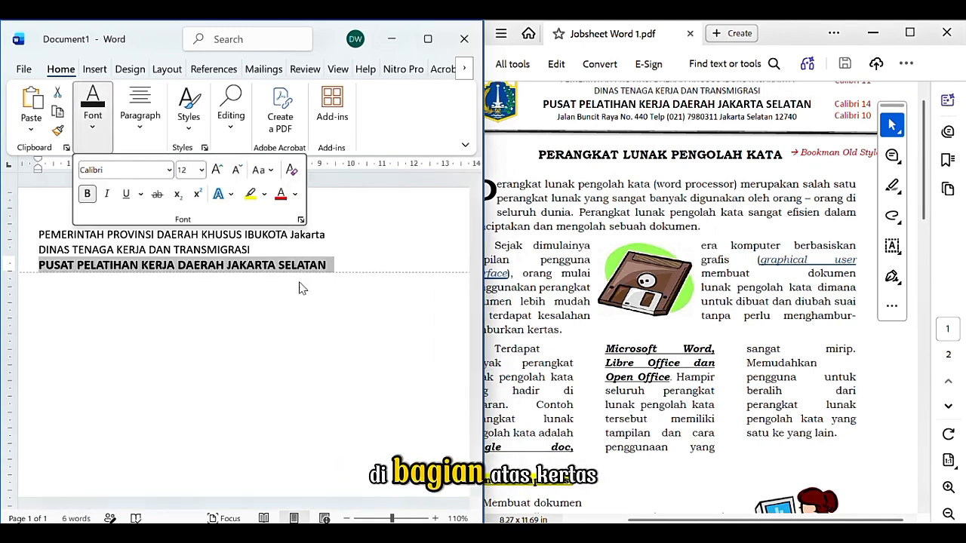
pyautogui.click(302, 289)
pyautogui.hotkey('ctrl', 'shift', '>')
pyautogui.click(92, 113)
# Add a fourth header line with the office's address and phone number, not bold and in a smaller font size.
pyautogui.press('End')
pyautogui.press('Return')
pyautogui.write('Jalan Bun')
pyautogui.click(96, 118)
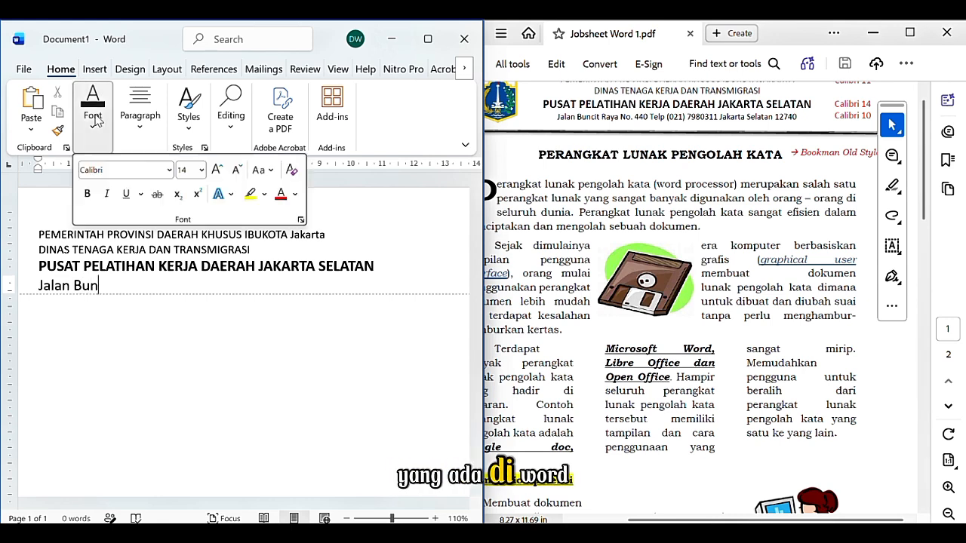
pyautogui.tripleClick(146, 289)
pyautogui.press('ctrl+shift+less')
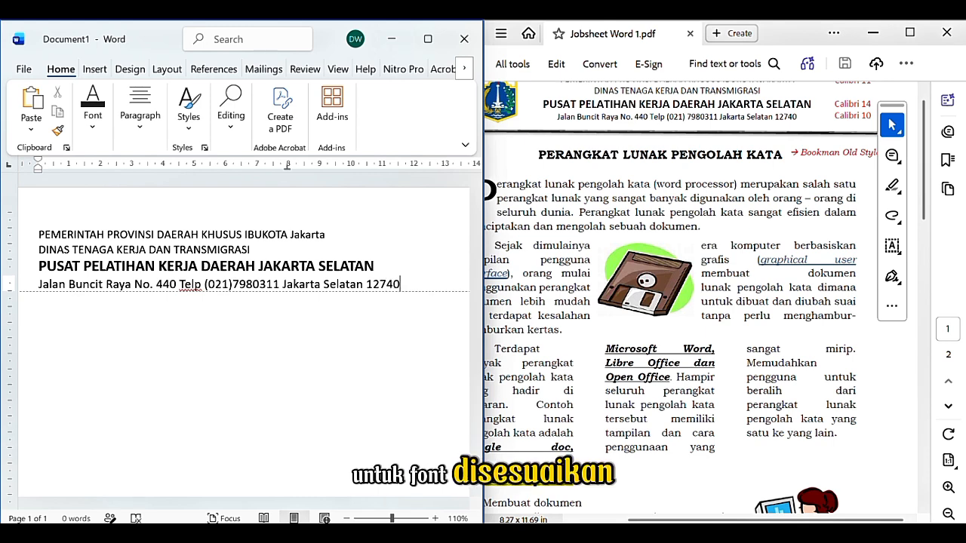
# Centre all four lines of the header text.
pyautogui.hotkey('shift', 'Up')
pyautogui.hotkey('shift', 'Up')
pyautogui.hotkey('shift', 'Up')
pyautogui.hotkey('shift', 'Up')
pyautogui.hotkey('ctrl', 'e')
pyautogui.scroll(-4, 145, 285)
# Copy the Jaya Raya logo from the reference PDF and paste it into the first header line.
pyautogui.click(85, 132)
pyautogui.click(513, 108)
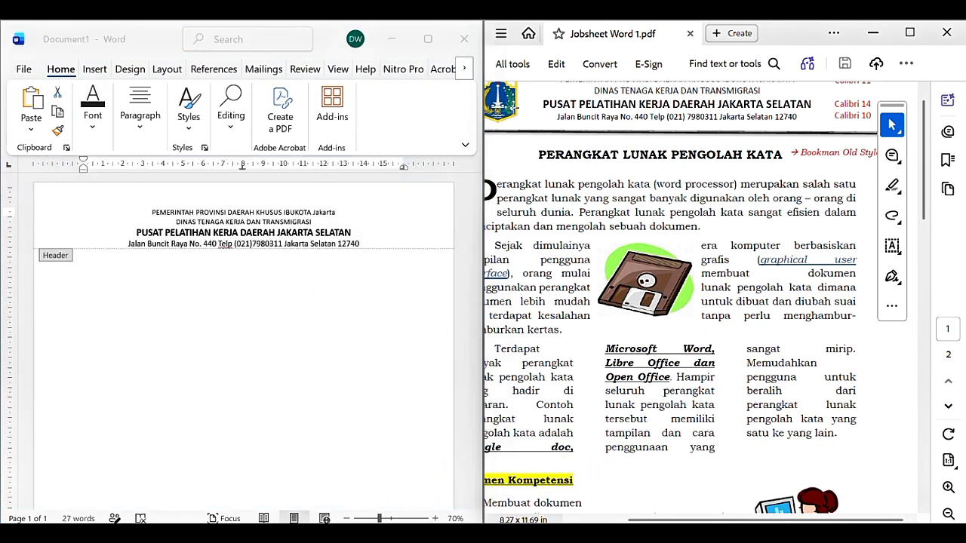
pyautogui.click(69, 216)
pyautogui.click(153, 213)
pyautogui.rightClick(156, 214)
pyautogui.click(209, 322)
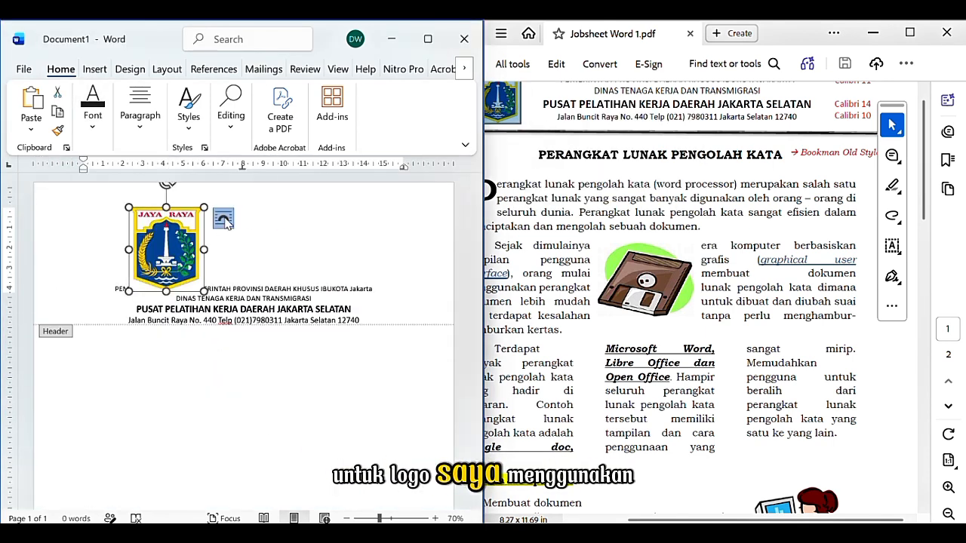
# Make the logo float free of the text, shrink it and place it beside the letterhead lines.
pyautogui.click(223, 219)
pyautogui.click(331, 330)
pyautogui.moveTo(204, 291); pyautogui.dragTo(97, 225)
pyautogui.click(123, 213)
pyautogui.click(162, 222)
pyautogui.click(269, 367)
# Reduce the font size of the header's address line and add a horizontal rule beneath the letterhead.
pyautogui.scroll(1, 616, 263)
pyautogui.hscroll(-1, 616, 263)
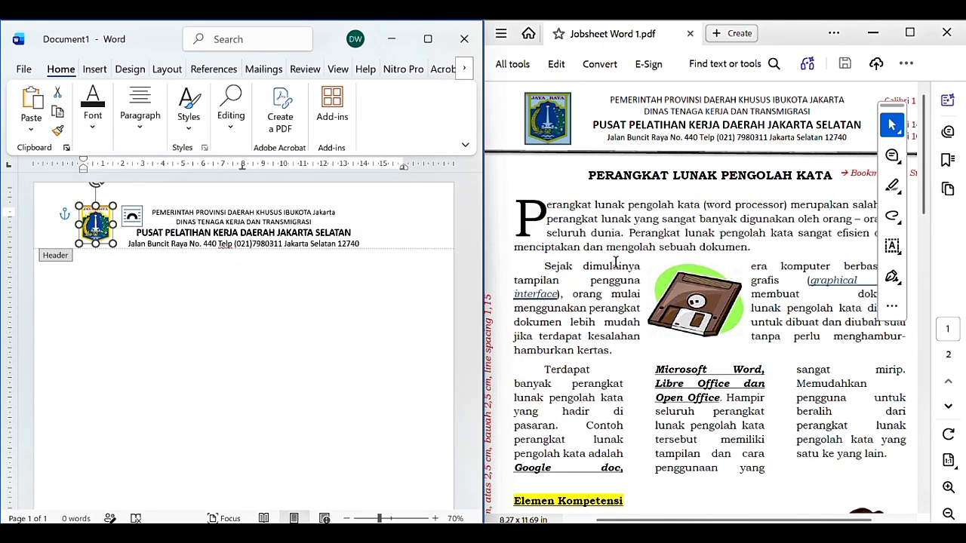
pyautogui.click(88, 111)
pyautogui.click(390, 241)
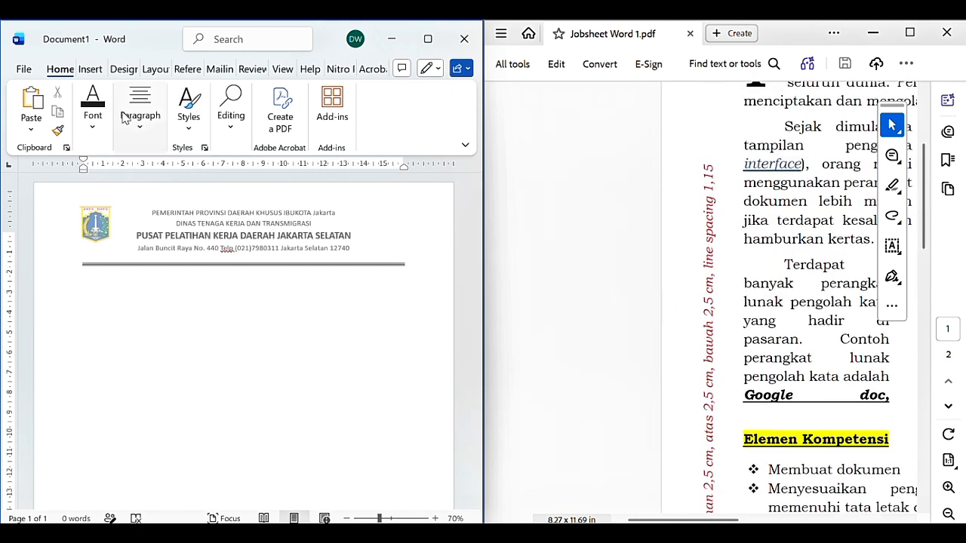
# Set the body line spacing to 1.15 and enter the centred bold title PERANGKAT LUNAK PENGOLAHAN KATA.
pyautogui.click(140, 113)
pyautogui.click(214, 194)
pyautogui.click(267, 240)
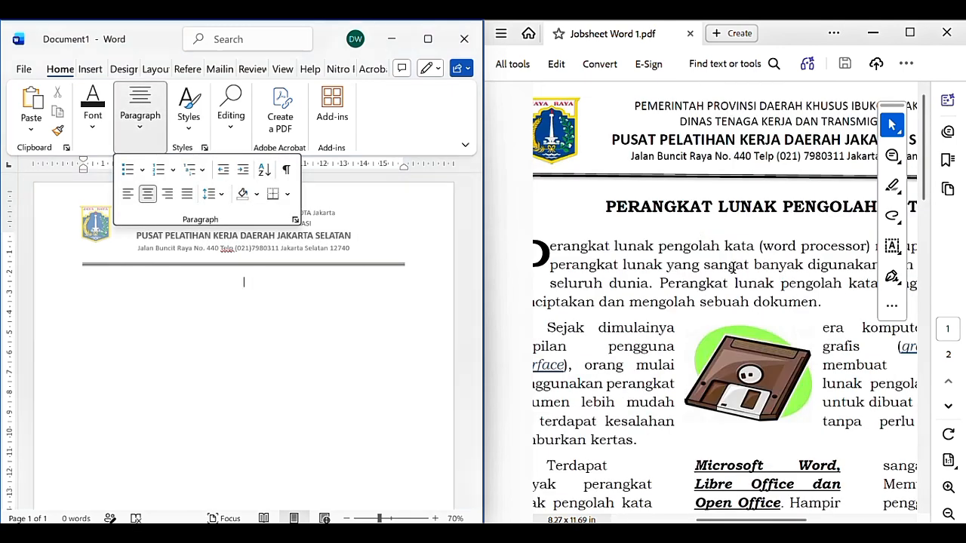
pyautogui.write('PERANGKAT LUNAK P')
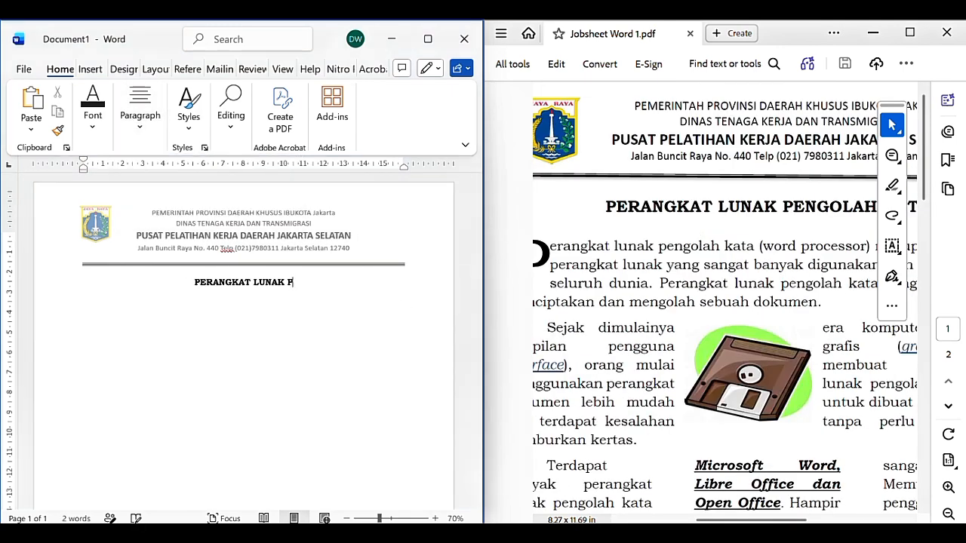
pyautogui.write('ENGOLAHAN KATA')
# Enlarge the font size of the document title.
pyautogui.scroll(-3, 599, 304)
pyautogui.moveTo(341, 284); pyautogui.dragTo(125, 300)
pyautogui.click(248, 257)
pyautogui.click(274, 325)
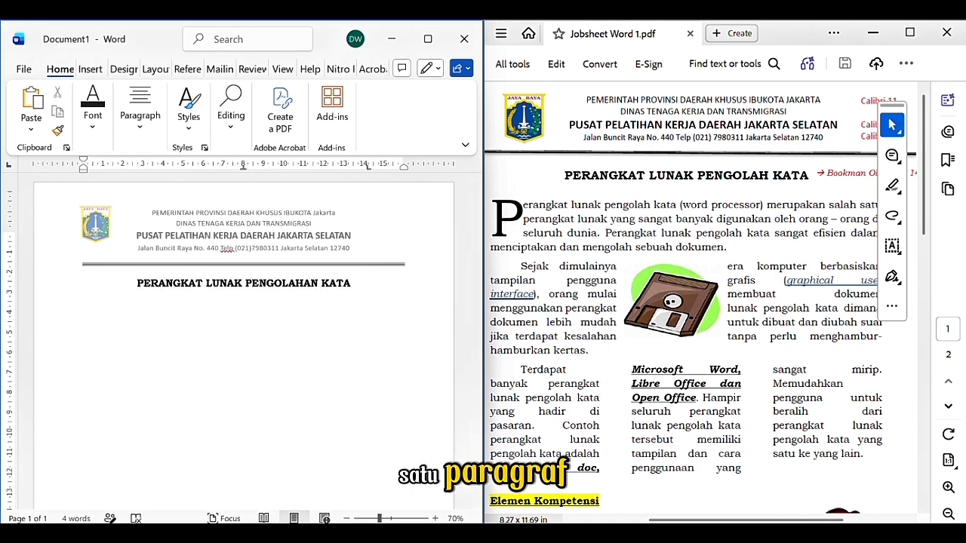
# Write the first body paragraph below the title, from "Perangkat lunak pengolahan kata (word processor) merupakan" to "mengolah sebuah dokumen.".
pyautogui.click(95, 118)
pyautogui.click(215, 319)
pyautogui.press('Return')
pyautogui.write('Pe')
pyautogui.write('rangkat lunak p')
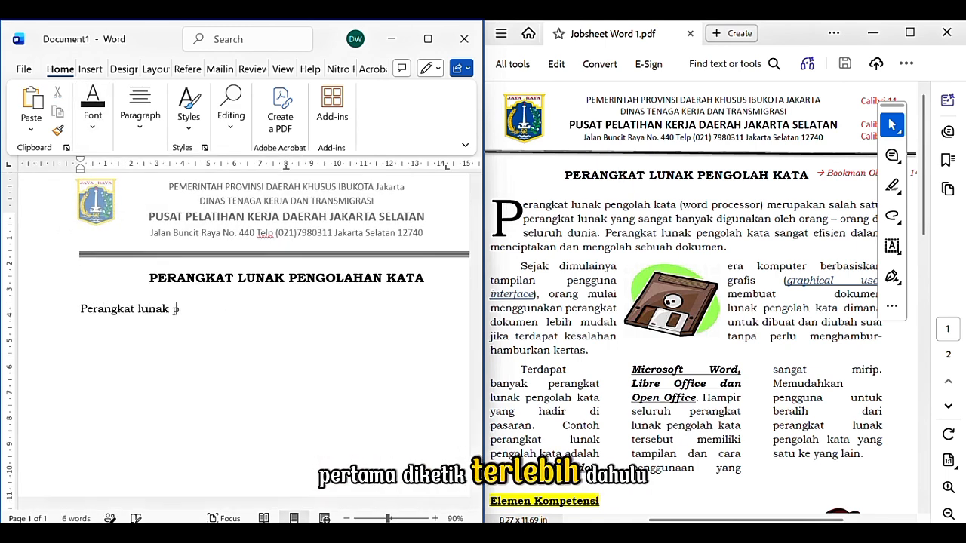
pyautogui.write('engolahan kata (word)\\')
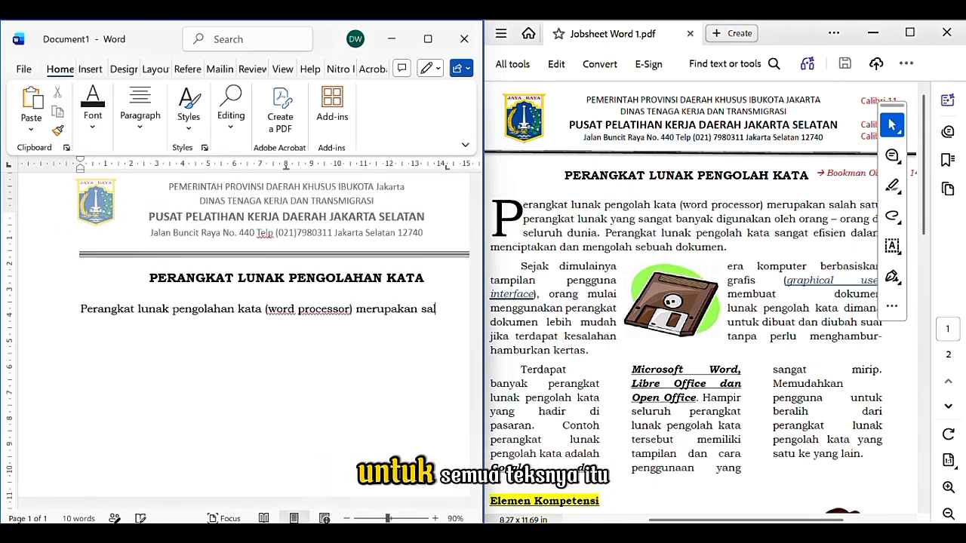
pyautogui.write('ah satu perangkat lunak yang sangat banyak')
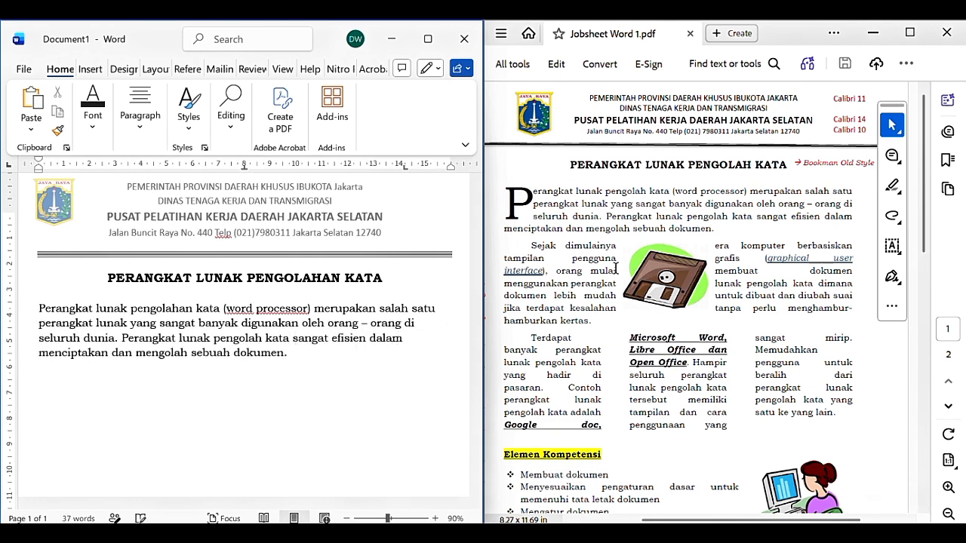
pyautogui.click(126, 70)
pyautogui.click(156, 70)
pyautogui.click(253, 70)
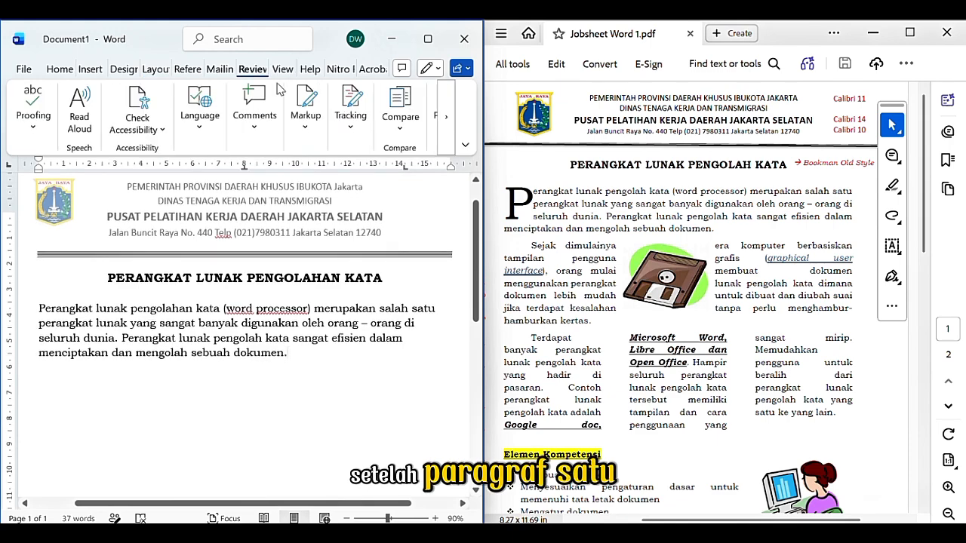
pyautogui.click(90, 68)
pyautogui.click(124, 69)
pyautogui.click(67, 113)
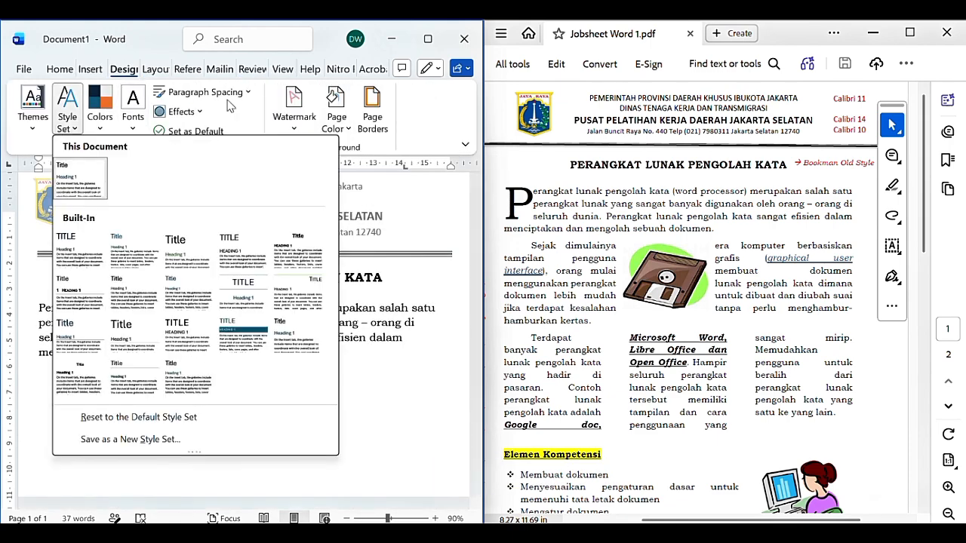
pyautogui.click(156, 70)
pyautogui.click(205, 131)
pyautogui.click(60, 69)
pyautogui.click(190, 108)
# Apply a Dropped drop cap to the initial P of the first paragraph.
pyautogui.click(91, 69)
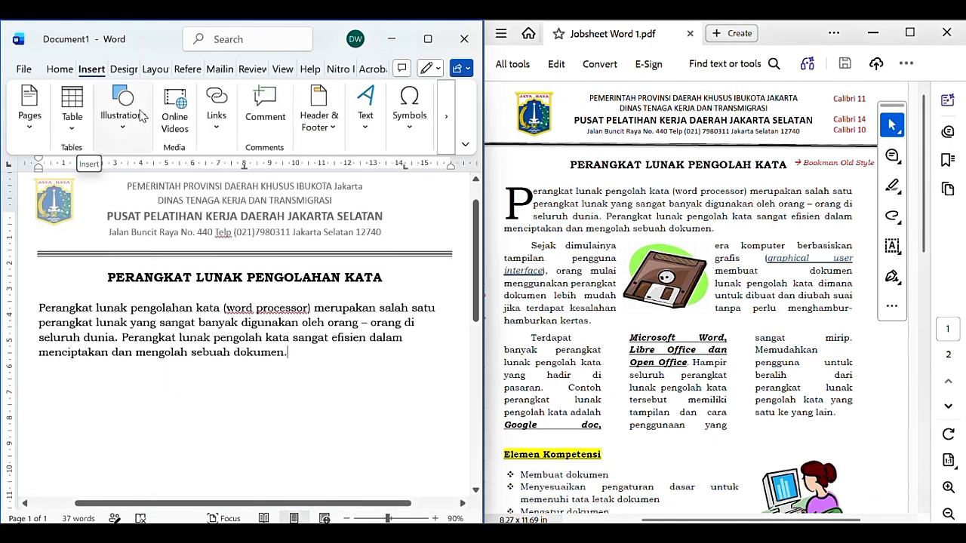
pyautogui.click(136, 115)
pyautogui.click(366, 117)
pyautogui.click(467, 183)
pyautogui.click(490, 261)
pyautogui.click(366, 117)
pyautogui.click(467, 183)
pyautogui.click(498, 325)
pyautogui.click(350, 160)
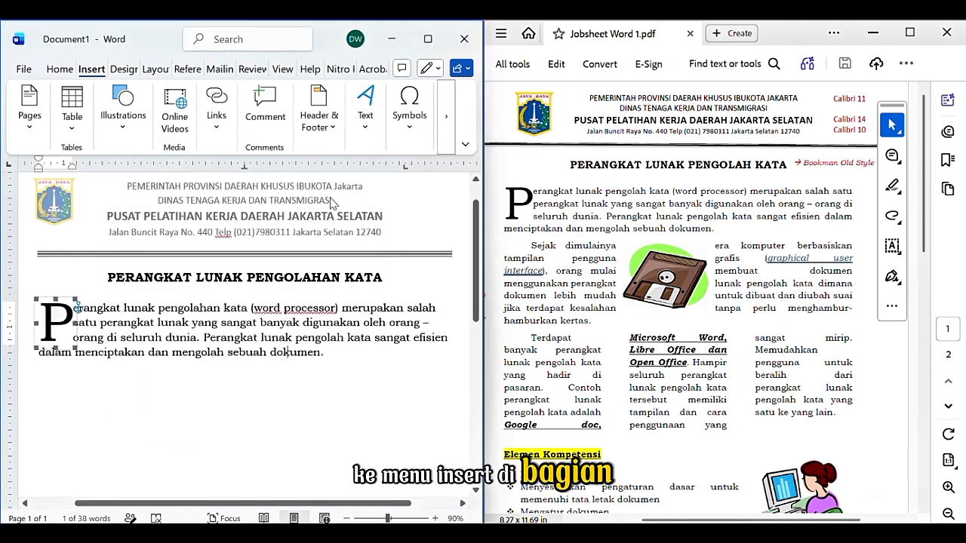
# Justify the text of the first paragraph.
pyautogui.moveTo(332, 353); pyautogui.dragTo(77, 308)
pyautogui.hotkey('ctrl', 'j')
pyautogui.scroll(-2, 352, 351)
# Begin an indented second paragraph with "Sejak dimulainya era komputer berbasiskan tampilan pengguna grafis (graphical user interface)".
pyautogui.click(354, 352)
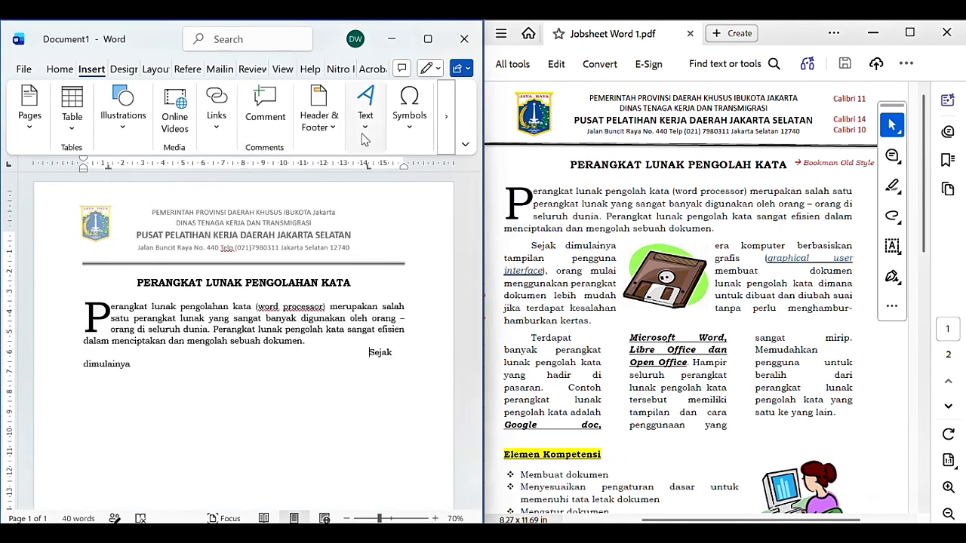
pyautogui.write('era komputer berbasiskan')
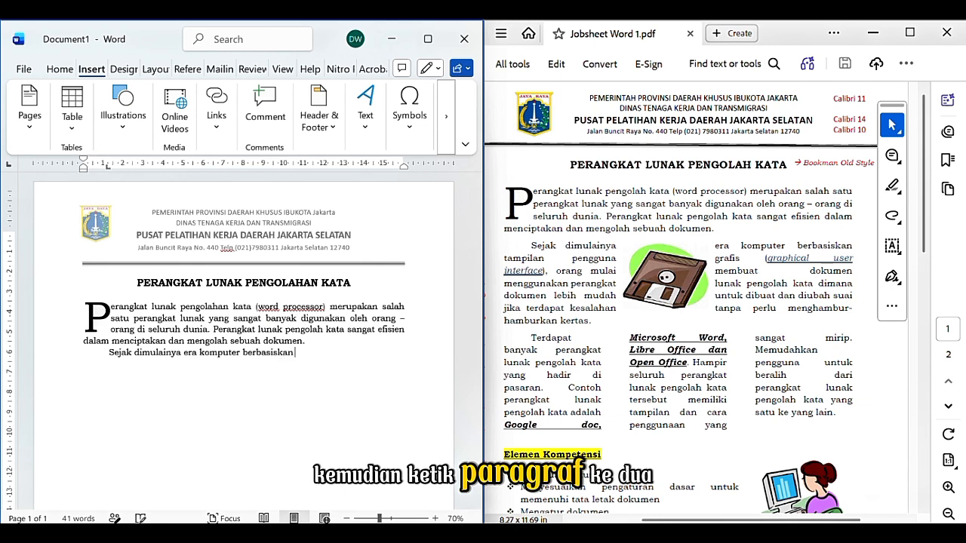
pyautogui.write(' tampilan penggun')
pyautogui.hscroll(-1, 536, 403)
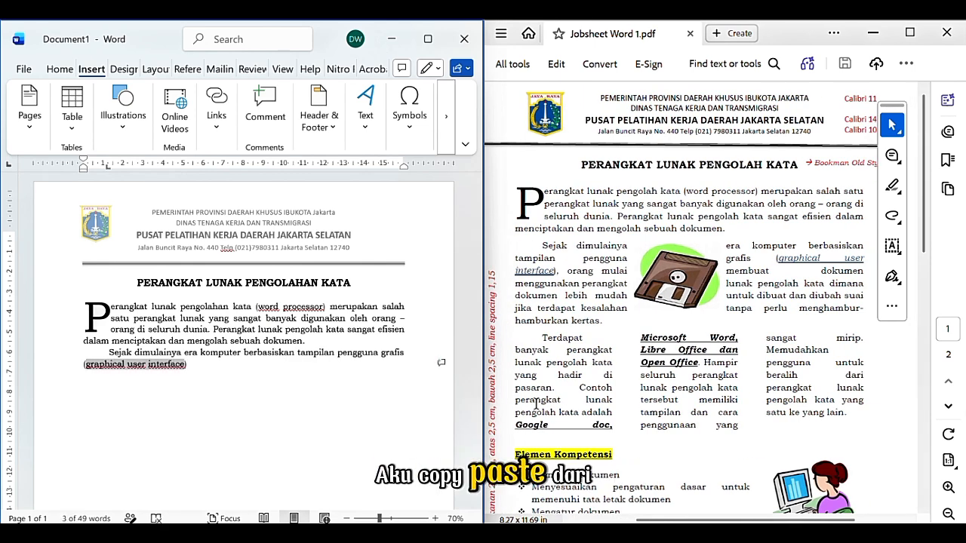
# Format the phrase "graphical user interface" as italic and underlined with a blue font colour.
pyautogui.click(59, 69)
pyautogui.click(93, 114)
pyautogui.click(298, 193)
pyautogui.click(324, 465)
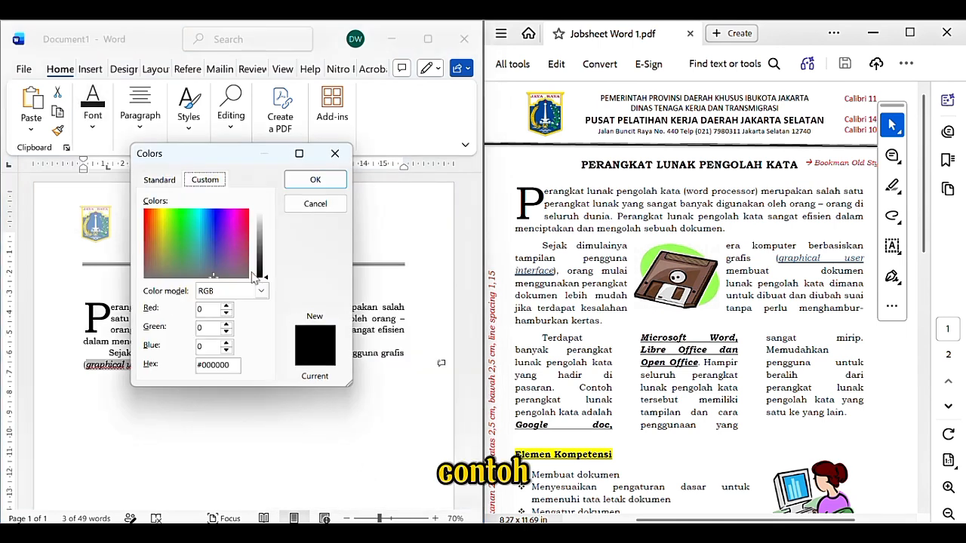
pyautogui.click(334, 154)
pyautogui.click(189, 365)
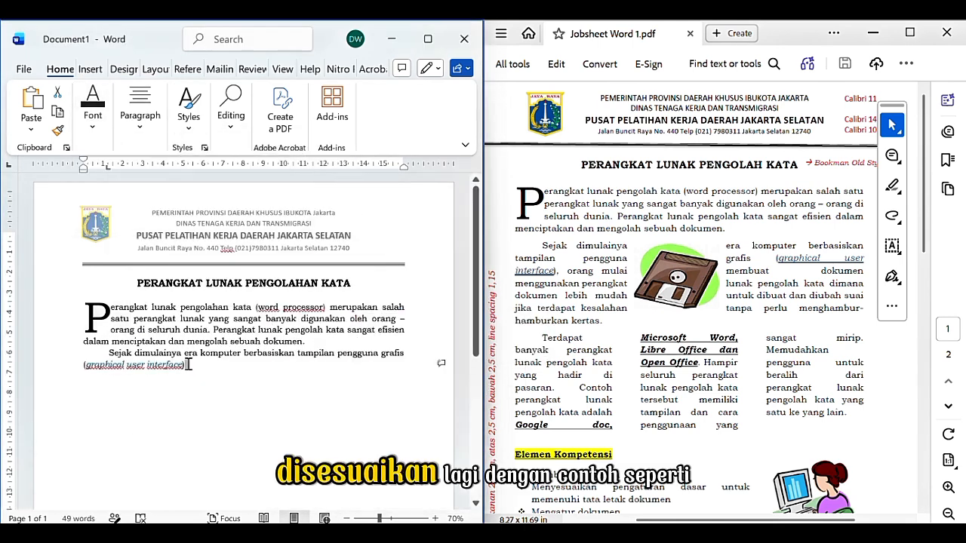
pyautogui.click(204, 375)
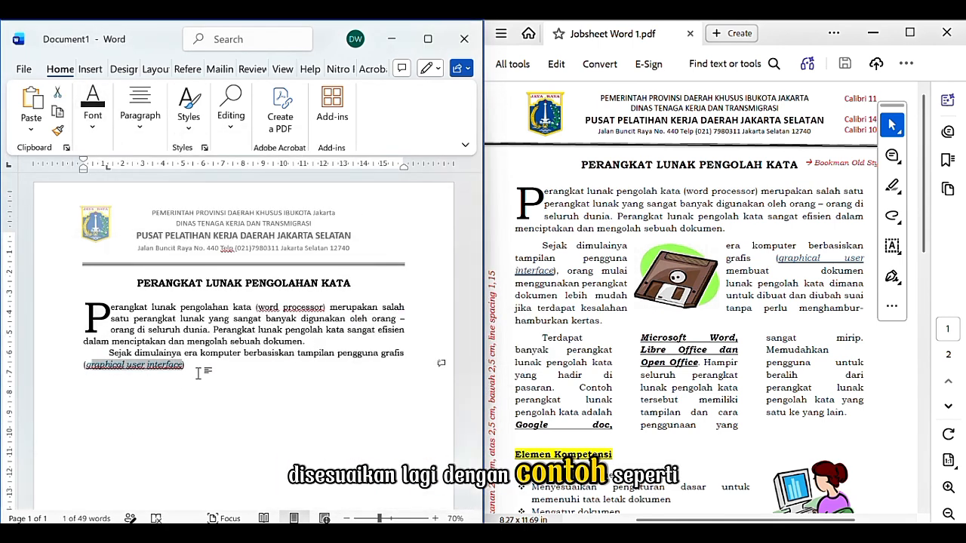
pyautogui.click(93, 113)
pyautogui.click(294, 194)
pyautogui.click(458, 219)
# Finish the second paragraph from ", orang mulai membuat dokumen menggunakan" to "tanpa perlu menghambur – hamburkan kertas.".
pyautogui.click(304, 383)
pyautogui.write(', orang mulai membuat dokumen menggunakan')
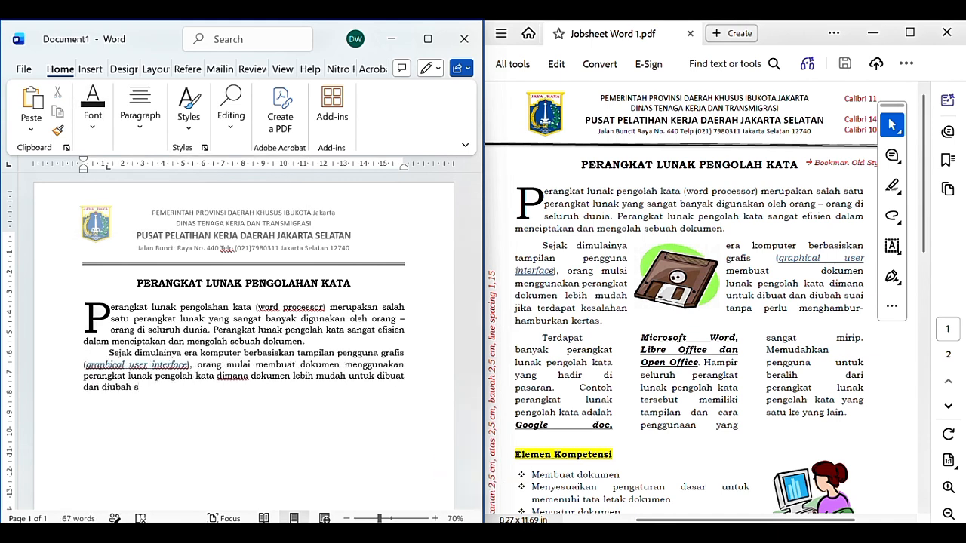
pyautogui.write('uai jika terdapat kesalahan tanpa perlu menghambur – hamburkan kertas.')
# Copy the floppy disk picture from the reference PDF and place it in the second paragraph with text wrapped around it.
pyautogui.click(677, 277)
pyautogui.hotkey('ctrl', 'c')
pyautogui.click(394, 397)
pyautogui.hotkey('ctrl', 'v')
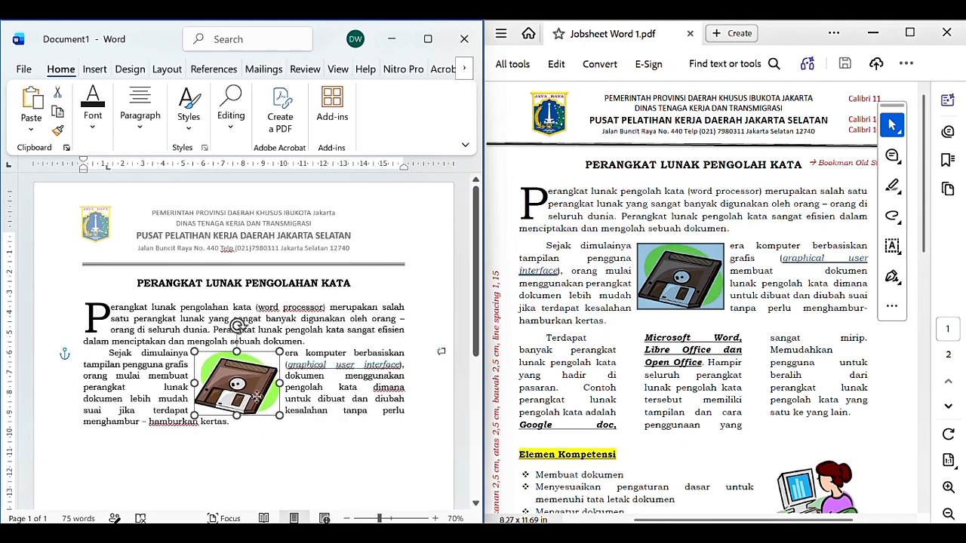
# Remove the spaces around the dash in "menghambur–hamburkan" and nudge the floppy disk picture slightly to the right.
pyautogui.click(148, 422)
pyautogui.press('BackSpace')
pyautogui.press('Left')
pyautogui.press('BackSpace')
pyautogui.hscroll(-1, 693, 340)
pyautogui.moveTo(256, 397); pyautogui.dragTo(262, 397)
# Start the third paragraph with "Terdapat banyak perangkat lunak pengolah kata, yang hadir di pasaran. Contoh perangkat lunak pengolah kata adalah".
pyautogui.click(229, 422)
pyautogui.press('Return')
pyautogui.write('Terdapat bany')
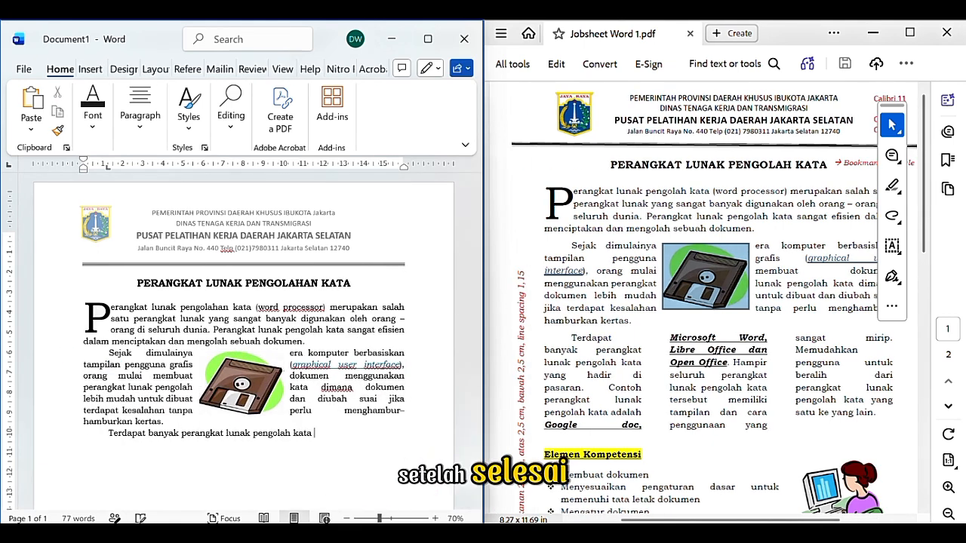
pyautogui.write('ak perangkat lunak pengolah kata, yang hadir di pasaran. Contoh perangkat lunak pengolah kata adalah')
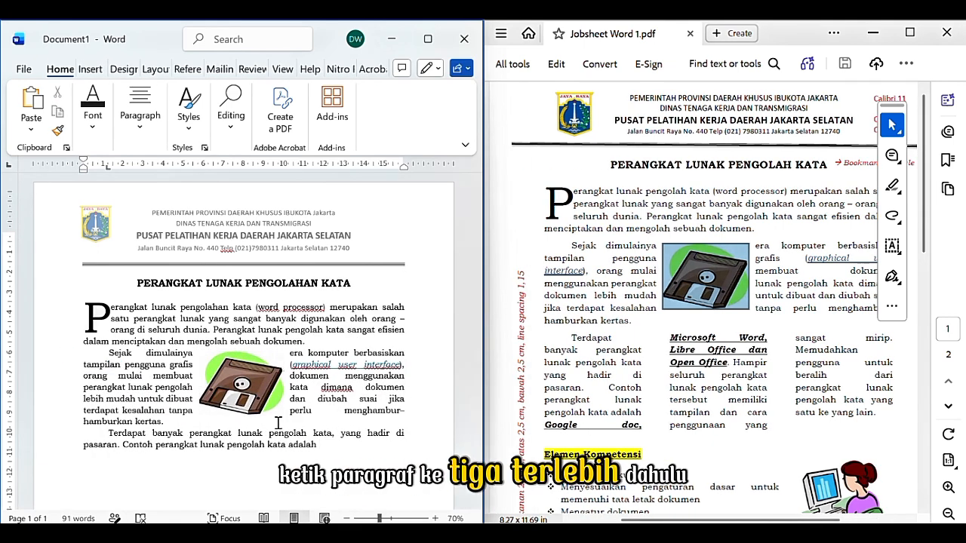
# Add "Google doc, Microsoft Word, Libre Office dan Open Office." in bold underlined italics and finish the third paragraph in regular text.
pyautogui.hotkey('ctrl', 'b')
pyautogui.hotkey('ctrl', 'i')
pyautogui.write('Google doc, Microsoft')
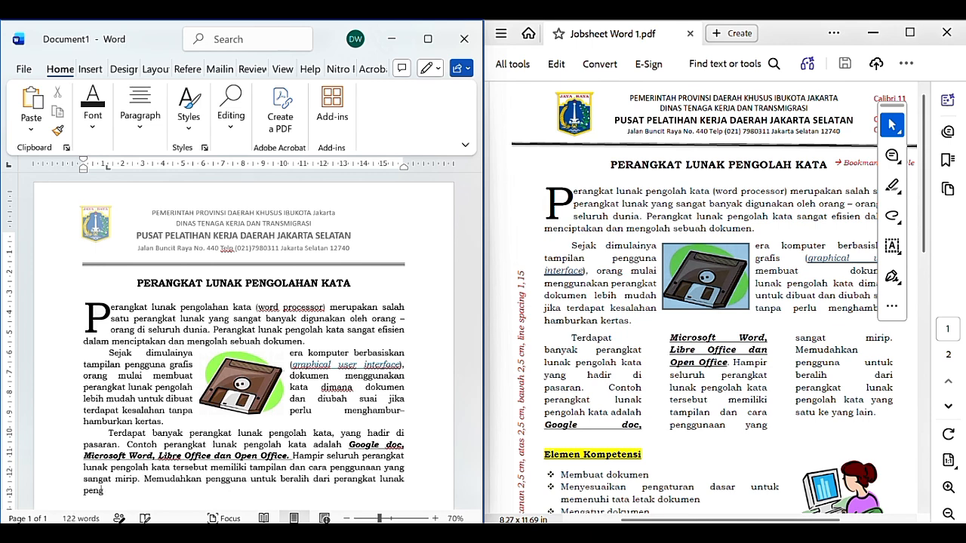
pyautogui.write('.')
# Try to arrange the third paragraph in columns.
pyautogui.moveTo(108, 433); pyautogui.dragTo(246, 491)
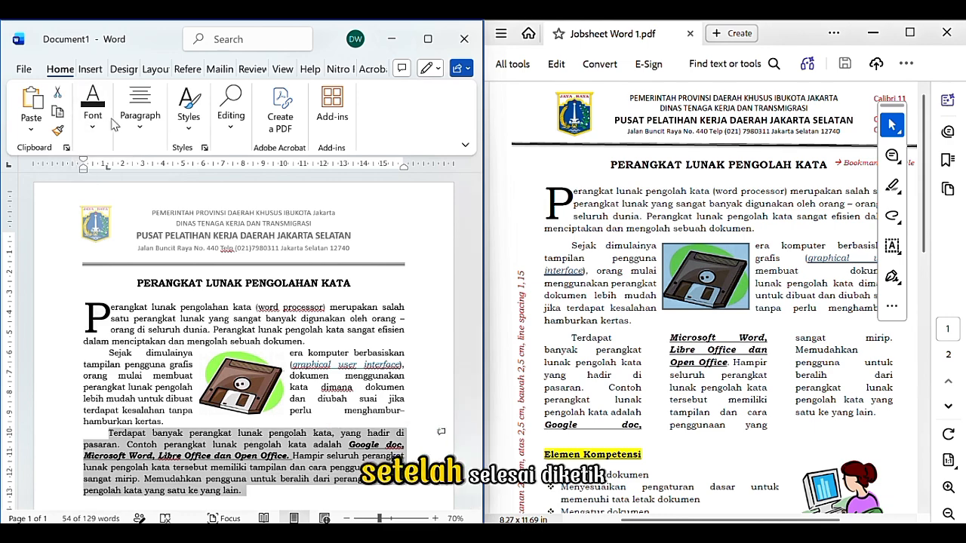
pyautogui.click(128, 70)
pyautogui.click(155, 70)
pyautogui.click(93, 132)
pyautogui.click(109, 233)
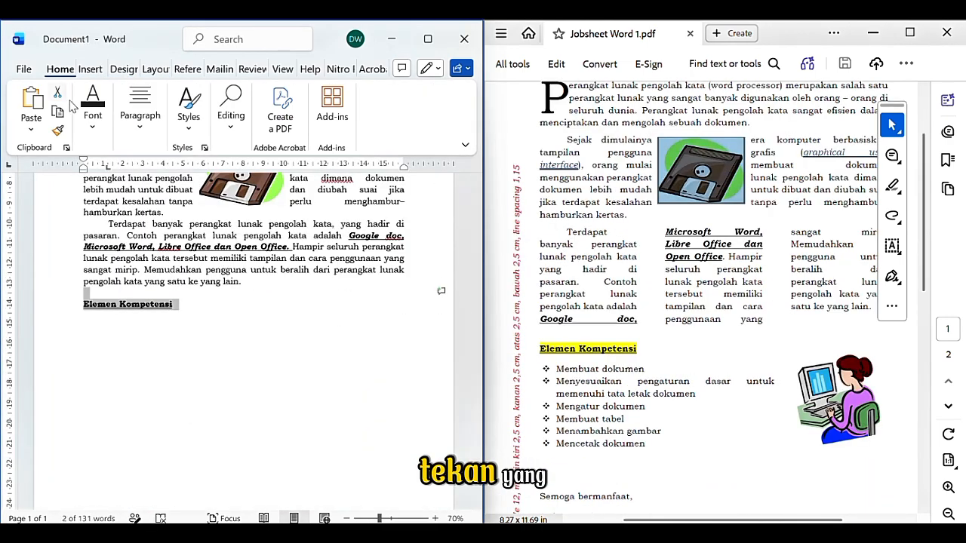
# Highlight the Elemen Kompetensi heading in yellow and enter six lines below it, from "Membuat dokumen" to "Mencetak dokumen".
pyautogui.click(182, 304)
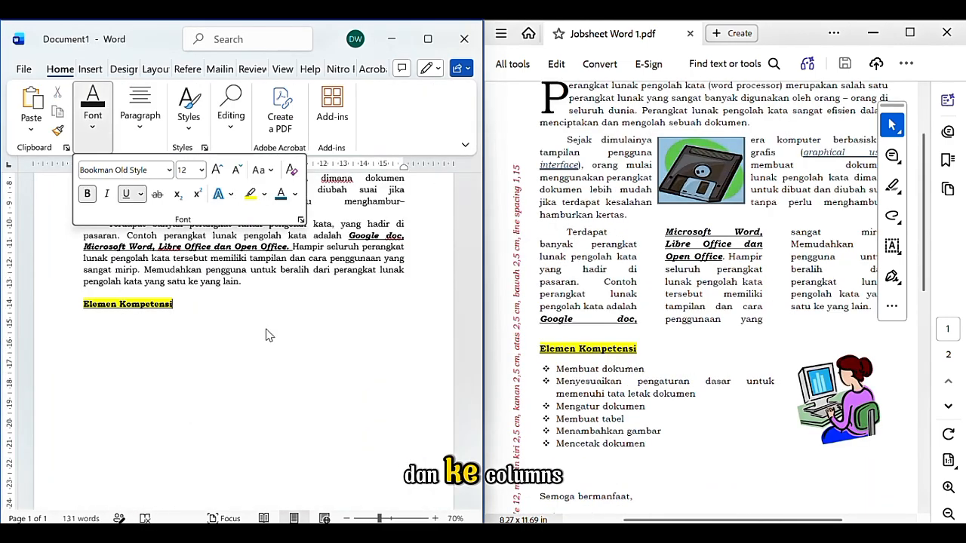
pyautogui.press('Down')
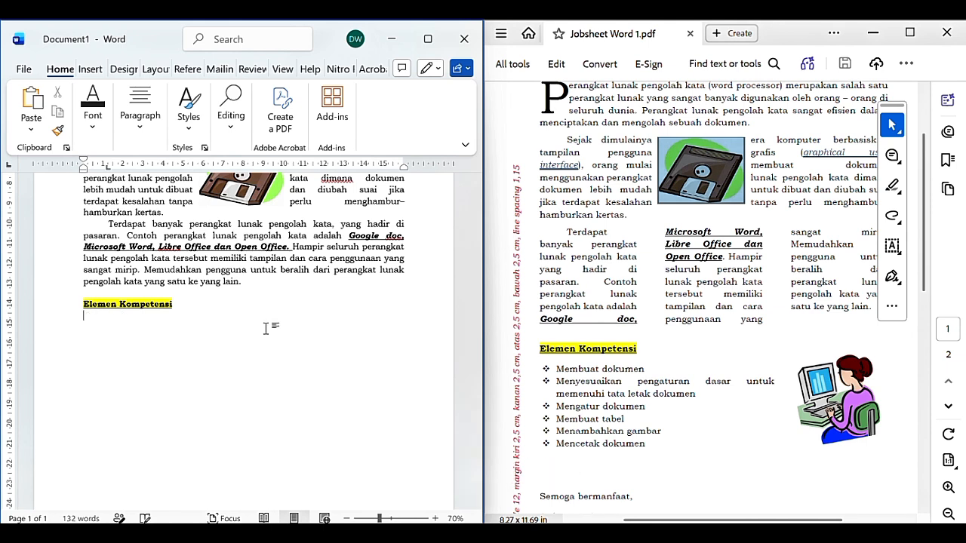
pyautogui.write('Membuat dokumen menyesuaikan pengaturan dasr untuk meme')
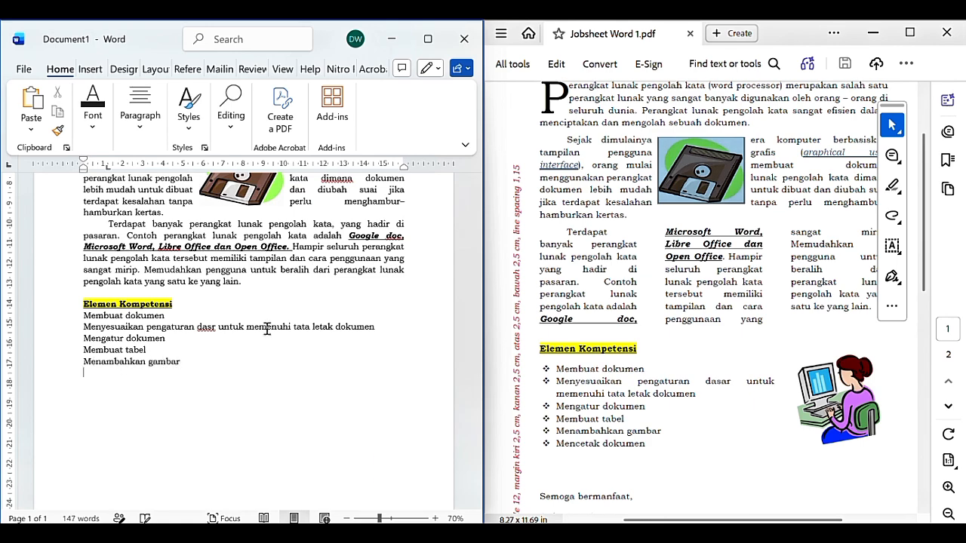
# Turn the six lines under Elemen Kompetensi into a bulleted list with diamond-shaped bullets.
pyautogui.moveTo(84, 315); pyautogui.dragTo(167, 373)
pyautogui.click(141, 122)
pyautogui.click(142, 167)
pyautogui.click(320, 228)
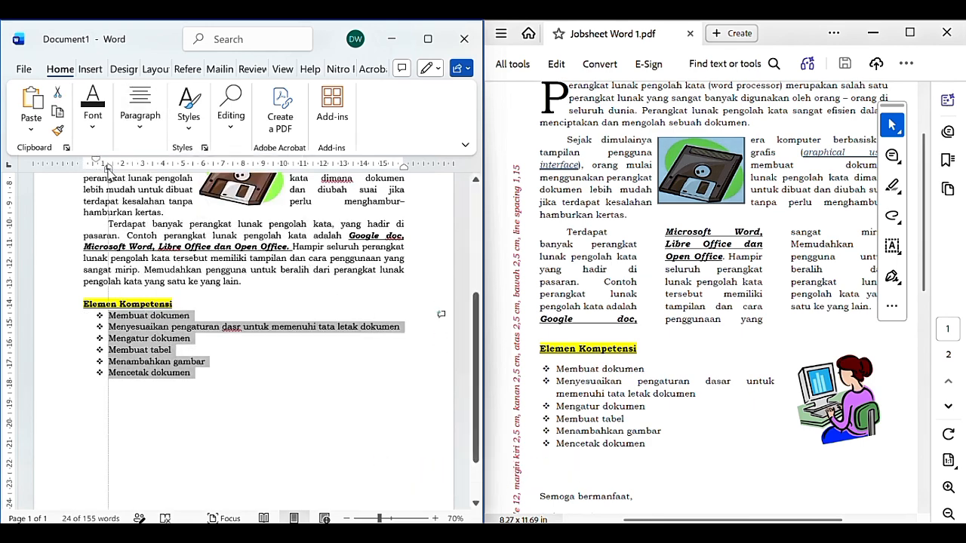
# Align the bulleted list with the left margin and paste the woman-at-computer picture copied from Jobsheet Word 1.pdf into the document.
pyautogui.moveTo(108, 167); pyautogui.dragTo(90, 169)
pyautogui.click(829, 385)
pyautogui.hotkey('ctrl', 'c')
pyautogui.click(219, 362)
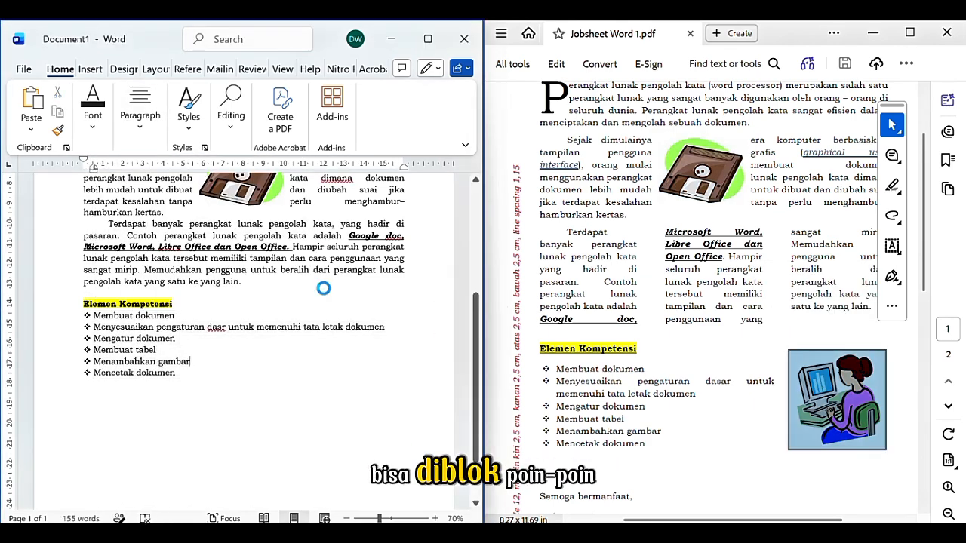
pyautogui.hotkey('ctrl', 'v')
# Enable text wrapping on the pasted computer picture, shrink it and place it beside the bulleted list.
pyautogui.click(301, 377)
pyautogui.click(393, 317)
pyautogui.click(471, 399)
pyautogui.scroll(8, 317, 302)
pyautogui.moveTo(373, 367); pyautogui.dragTo(347, 338)
pyautogui.moveTo(340, 252); pyautogui.dragTo(393, 448)
pyautogui.scroll(-3, 393, 448)
pyautogui.moveTo(284, 274); pyautogui.dragTo(332, 325)
pyautogui.moveTo(386, 378); pyautogui.dragTo(370, 365)
pyautogui.moveTo(427, 421); pyautogui.dragTo(359, 376)
# Arrange the third paragraph in three columns and shift the computer picture slightly toward the bulleted list.
pyautogui.moveTo(109, 239); pyautogui.dragTo(243, 297)
pyautogui.click(167, 69)
pyautogui.click(88, 131)
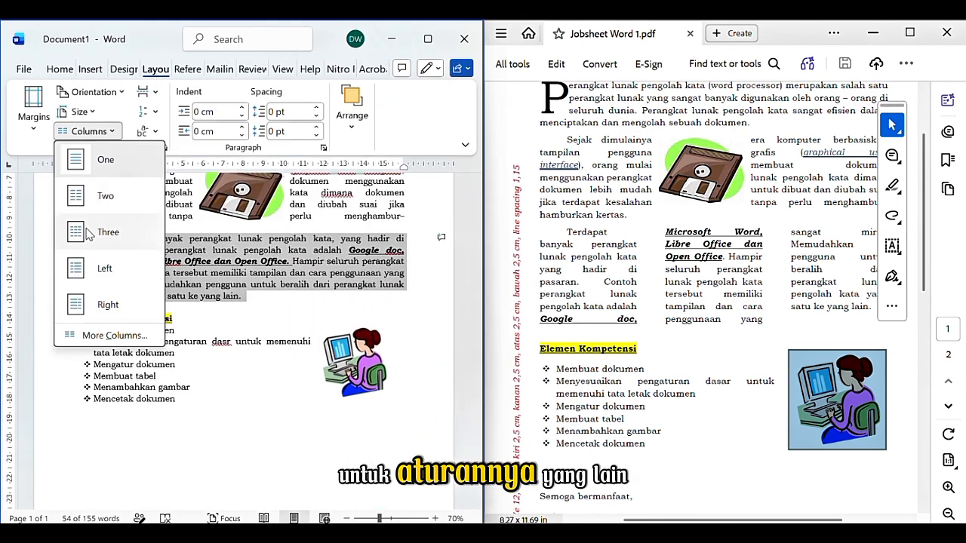
pyautogui.click(88, 231)
pyautogui.click(324, 330)
pyautogui.scroll(-1, 290, 397)
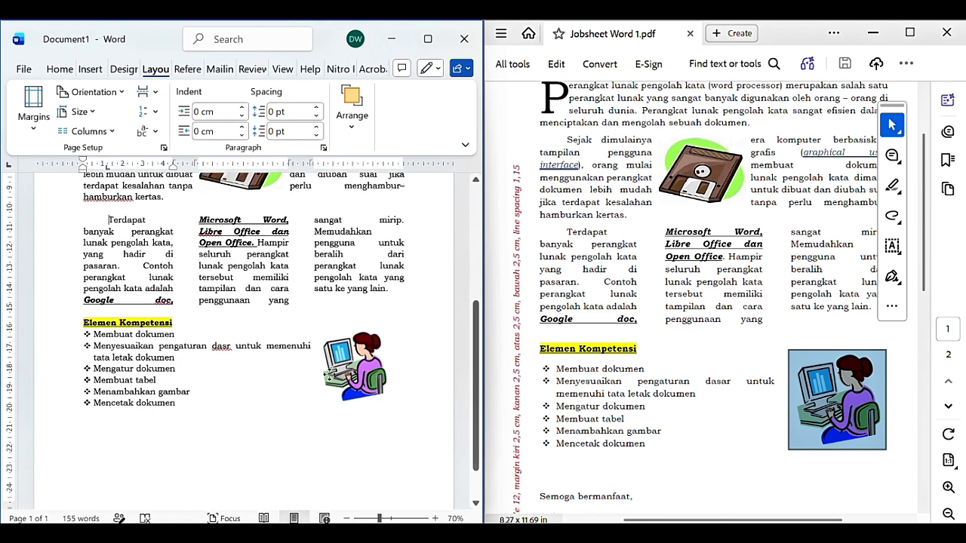
pyautogui.moveTo(356, 367); pyautogui.dragTo(350, 366)
pyautogui.scroll(-2, 270, 418)
pyautogui.click(270, 418)
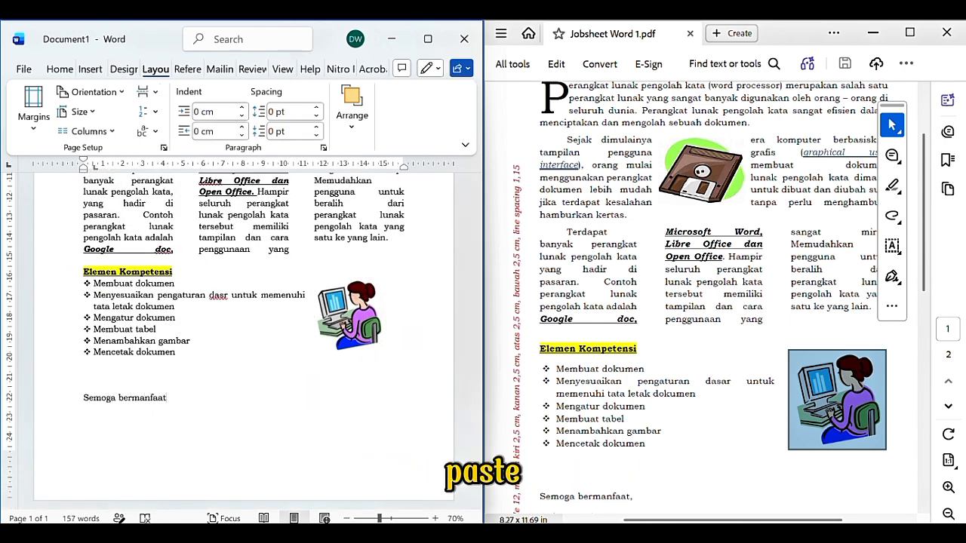
pyautogui.write(',')
pyautogui.scroll(-3, 577, 351)
pyautogui.hotkey('ctrl', 'BackSpace')
pyautogui.hotkey('ctrl', 'BackSpace')
# Insert a table with one column and five rows below the bulleted list.
pyautogui.click(90, 69)
pyautogui.click(72, 110)
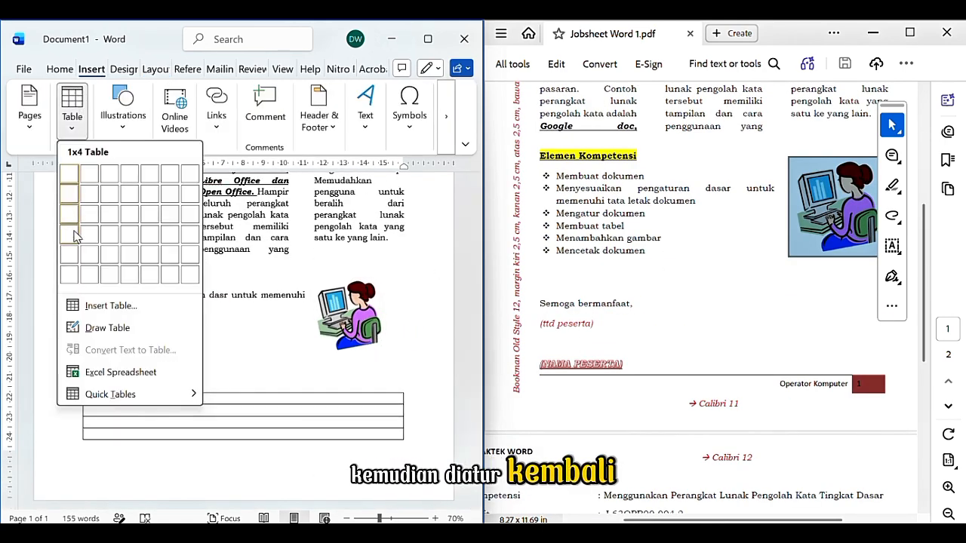
pyautogui.click(74, 273)
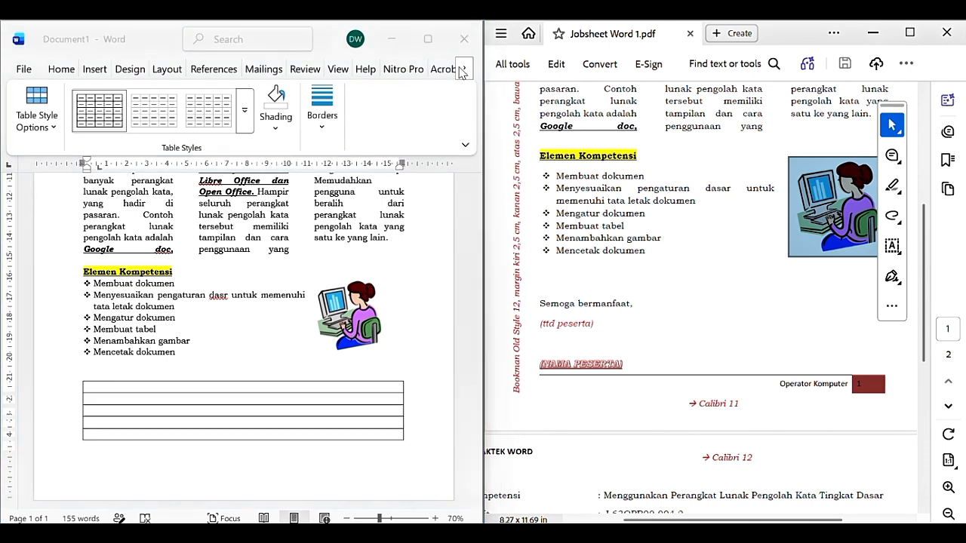
# Merge the table's middle three rows, and enter "Semoga bermanfaat," in the first row and the participant's full name in the last.
pyautogui.click(322, 116)
pyautogui.click(38, 117)
pyautogui.click(458, 73)
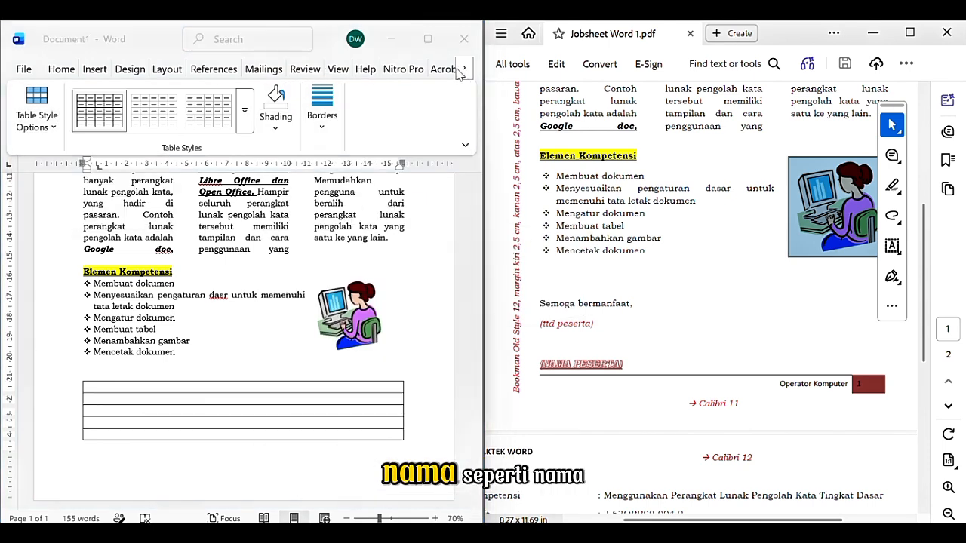
pyautogui.click(327, 110)
pyautogui.click(327, 111)
pyautogui.click(322, 189)
pyautogui.click(431, 187)
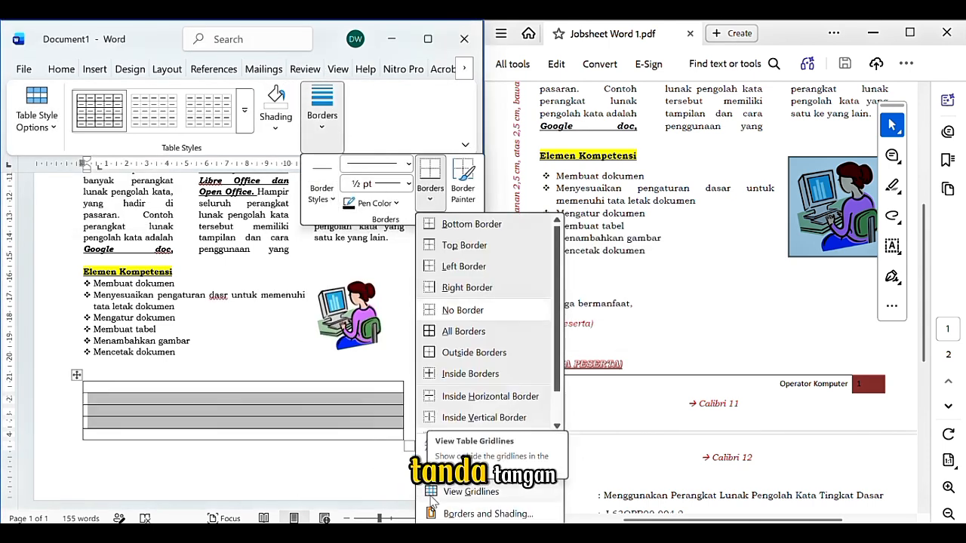
pyautogui.click(527, 35)
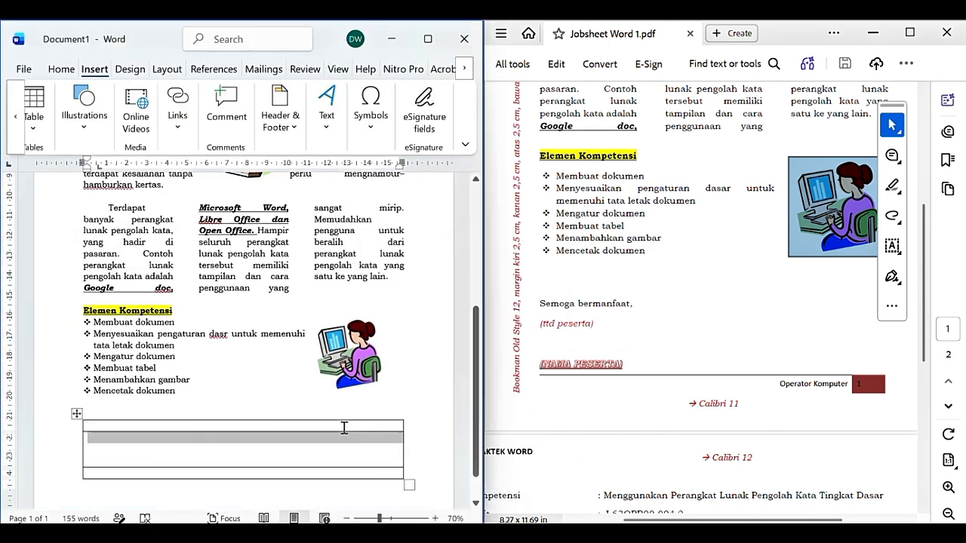
pyautogui.write('Semoga bermanfaat,')
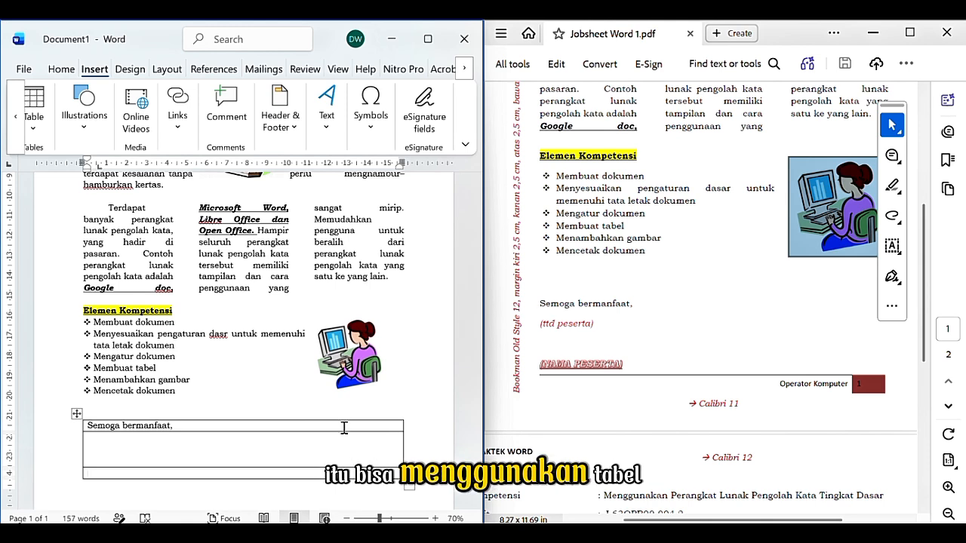
pyautogui.click(66, 473)
# Give the participant's name in the last table row an outlined text effect with a red outline, italics and an underline.
pyautogui.click(61, 69)
pyautogui.click(189, 113)
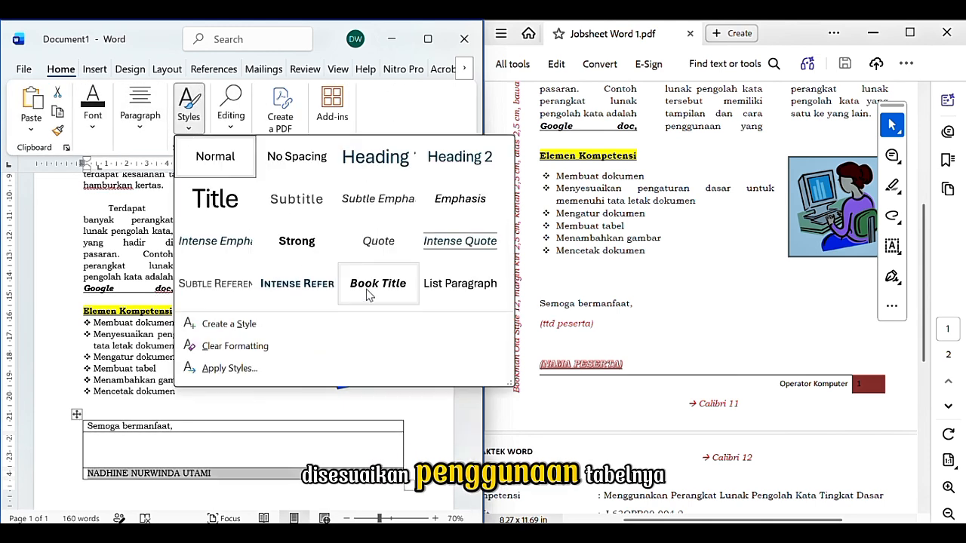
pyautogui.click(93, 113)
pyautogui.click(229, 195)
pyautogui.click(294, 194)
pyautogui.click(218, 194)
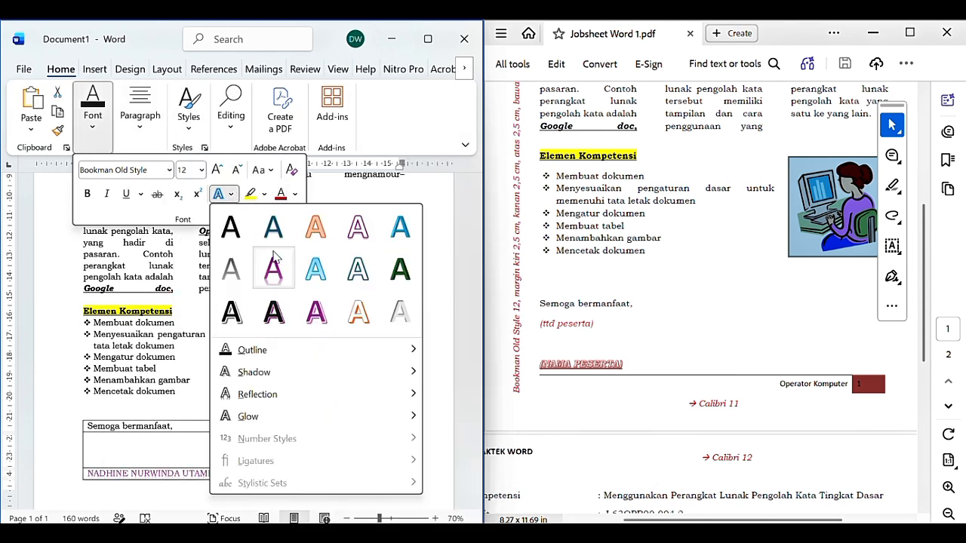
pyautogui.click(348, 271)
pyautogui.click(229, 194)
pyautogui.moveTo(325, 355)
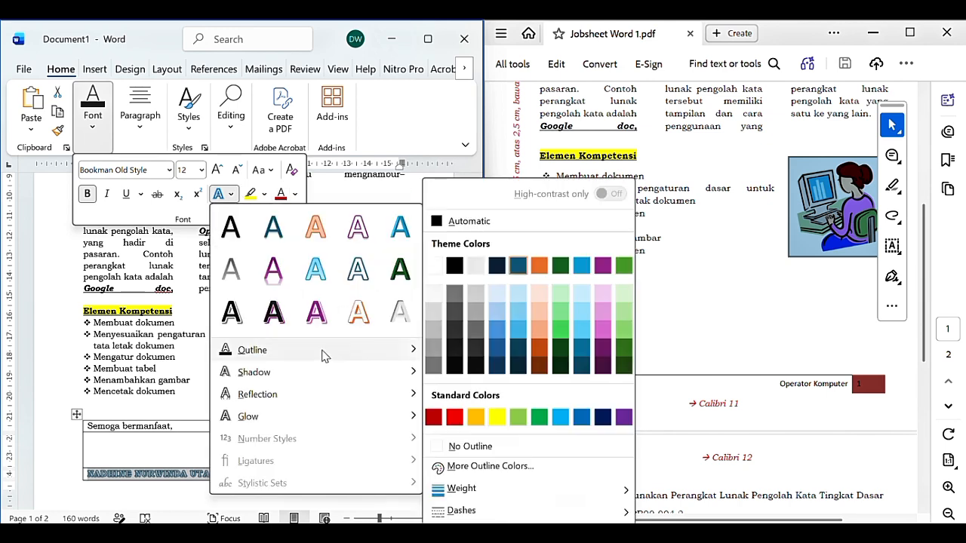
pyautogui.click(445, 417)
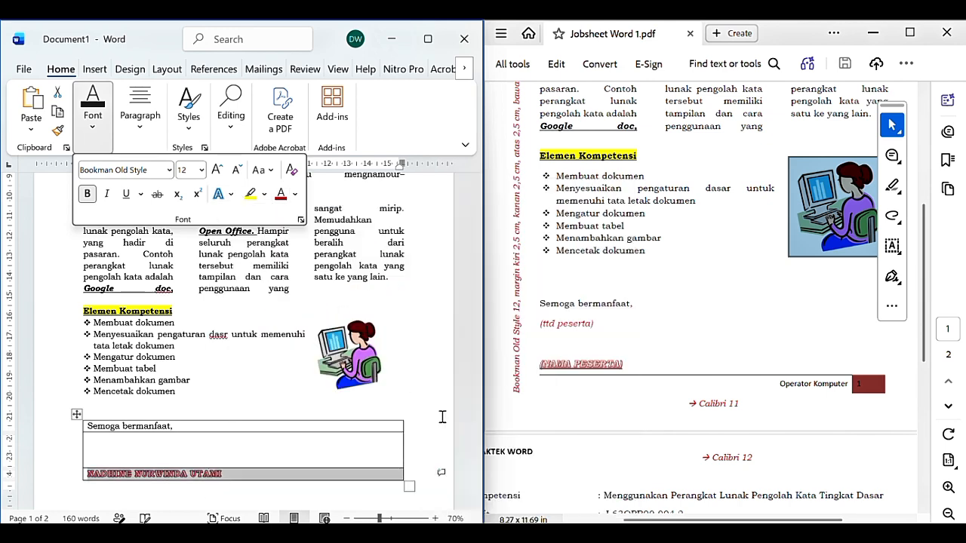
pyautogui.click(106, 194)
pyautogui.click(126, 194)
pyautogui.click(312, 442)
# Remove all borders from the signature table and correct "dasr" to "dasar" in the second bullet.
pyautogui.scroll(-1, 312, 442)
pyautogui.click(77, 386)
pyautogui.click(238, 356)
pyautogui.click(257, 113)
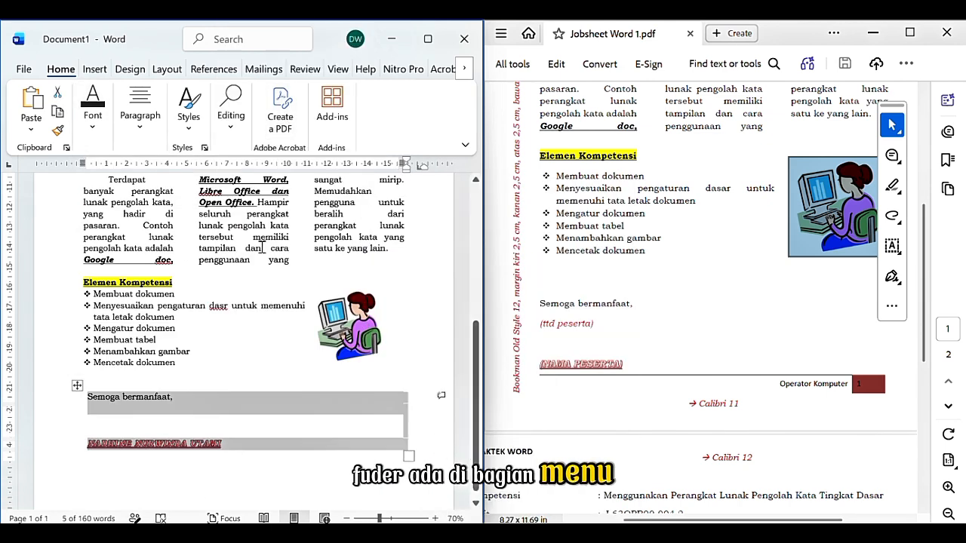
pyautogui.click(175, 305)
pyautogui.scroll(-1, 241, 332)
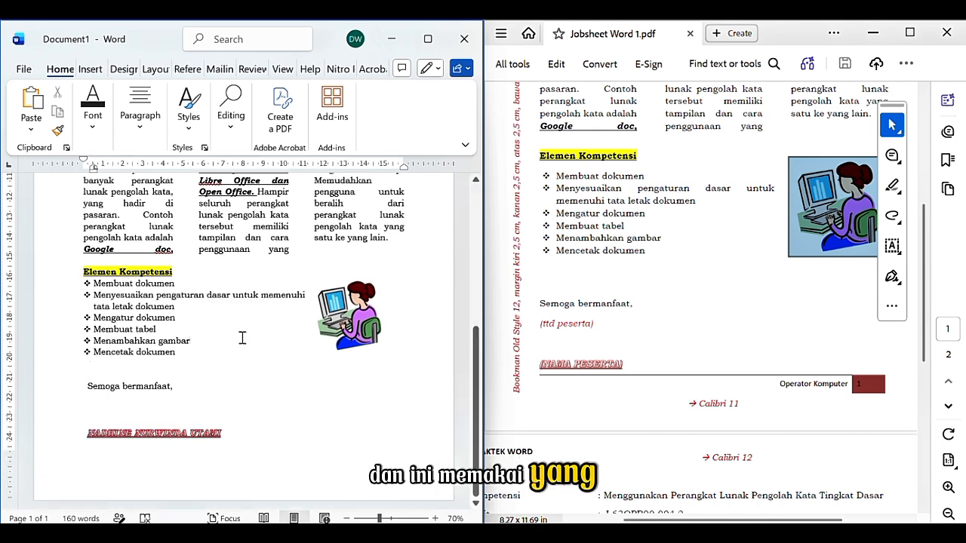
# Try to add a second page with a page break at the signature table.
pyautogui.click(253, 418)
pyautogui.click(266, 460)
pyautogui.doubleClick(266, 462)
pyautogui.click(101, 66)
pyautogui.click(95, 69)
pyautogui.click(30, 111)
pyautogui.click(246, 413)
pyautogui.click(30, 112)
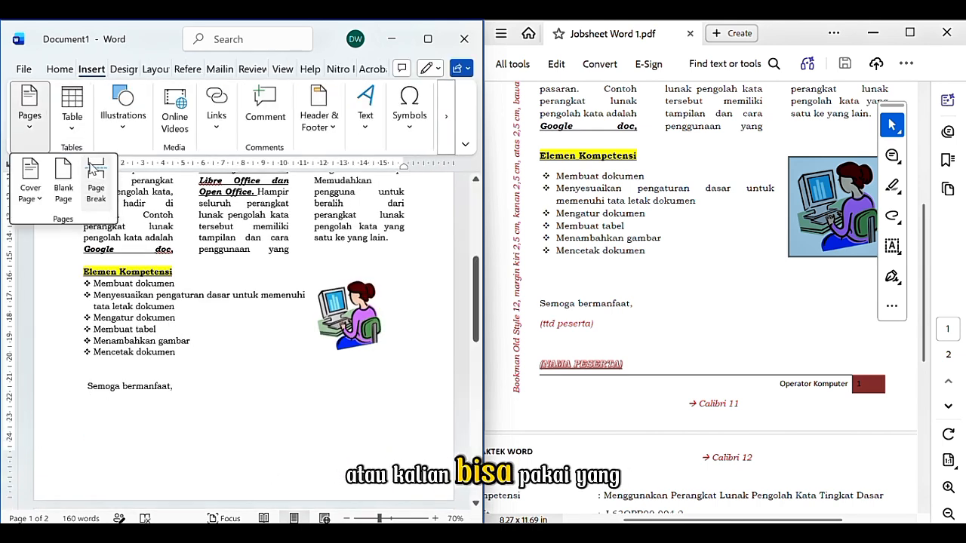
pyautogui.scroll(-3, 117, 253)
pyautogui.click(86, 239)
pyautogui.press('Delete')
pyautogui.click(78, 244)
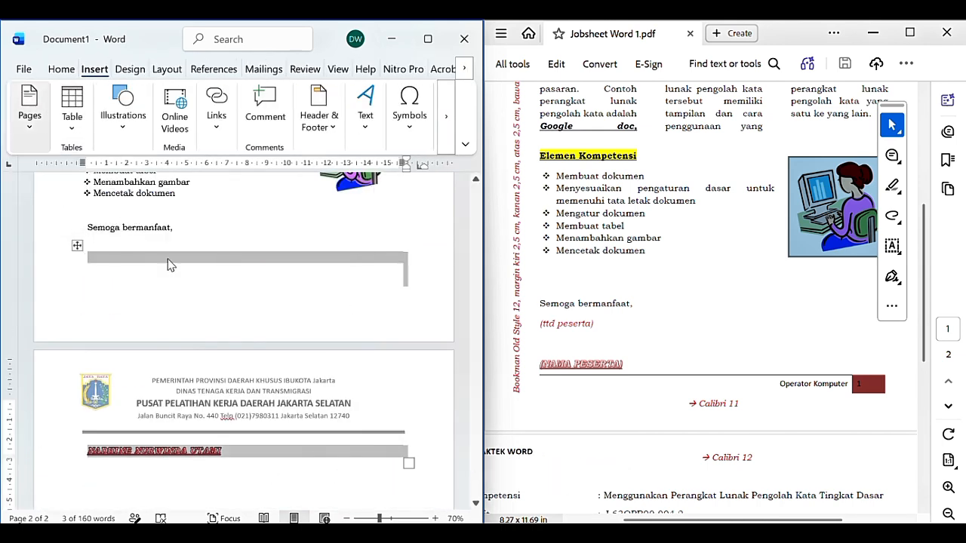
pyautogui.hotkey('ctrl', 'z')
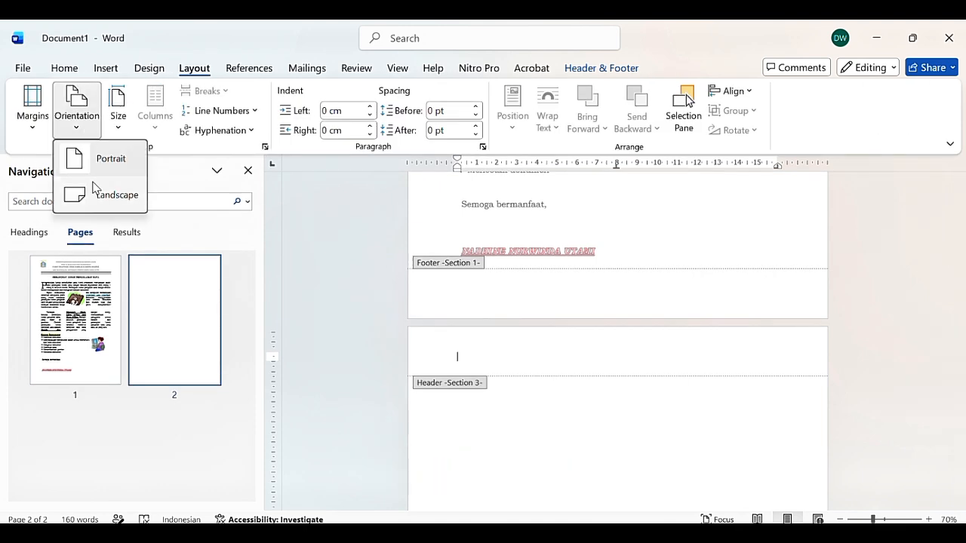
# Set the second page to landscape orientation, keeping the first page portrait.
pyautogui.click(104, 191)
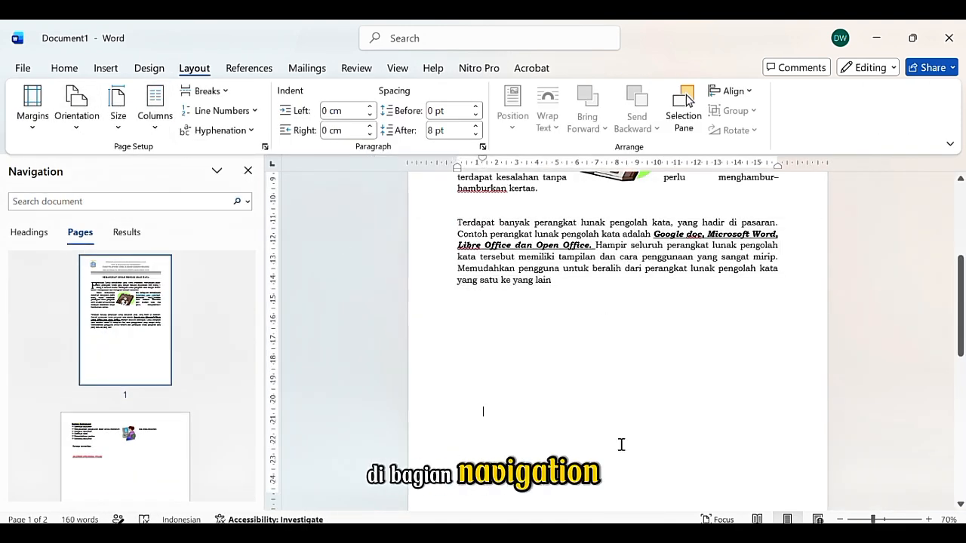
pyautogui.scroll(-3, 621, 445)
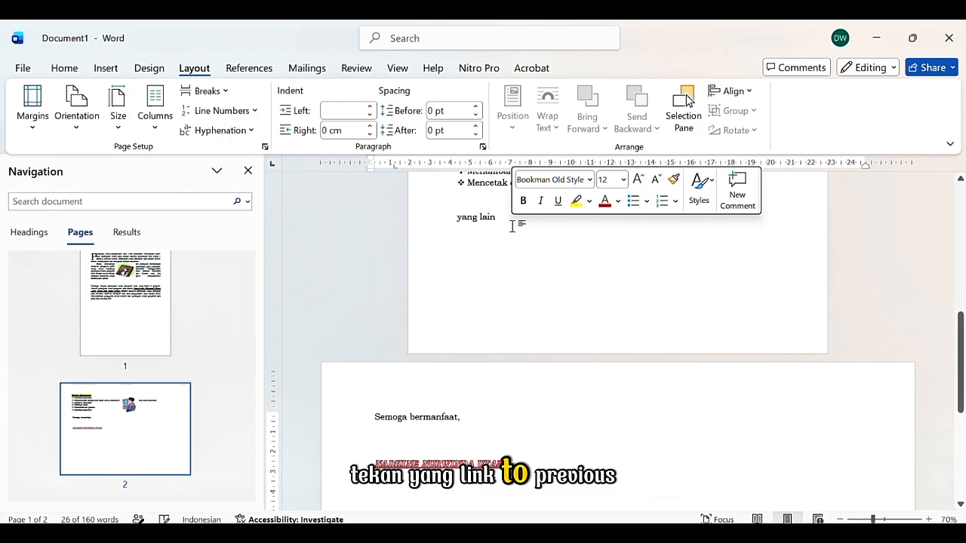
pyautogui.scroll(5, 512, 227)
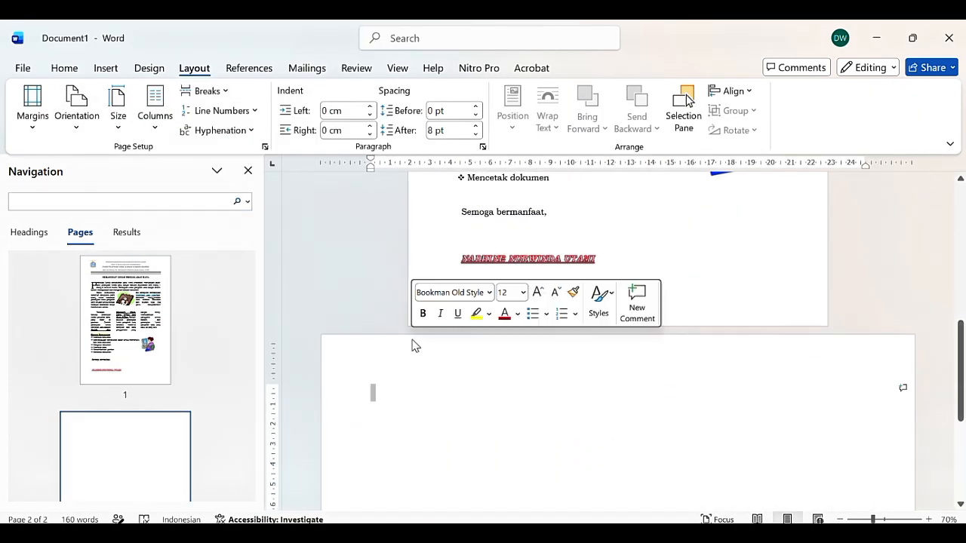
# Try to enter plain text at size 12 in the landscape page's header.
pyautogui.doubleClick(412, 419)
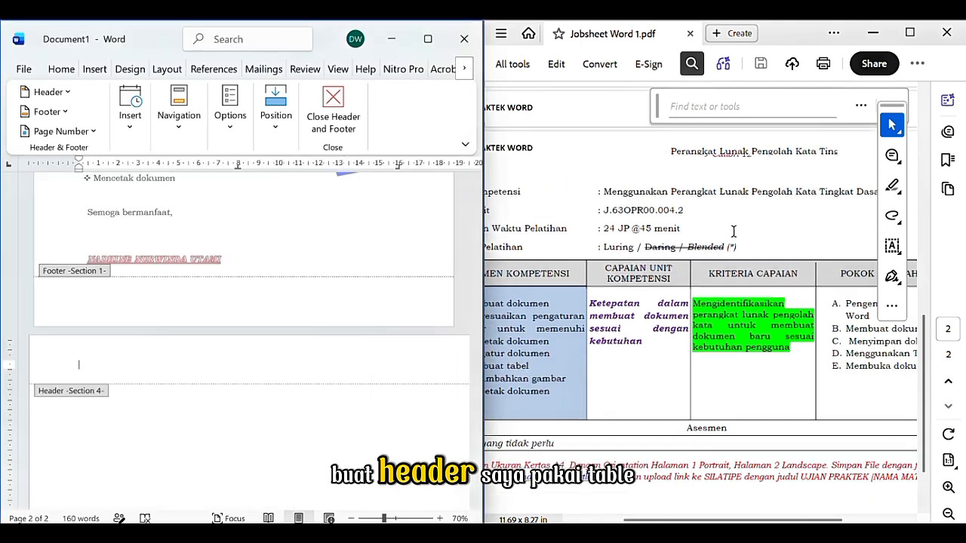
pyautogui.scroll(3, 730, 219)
pyautogui.write('UJ')
pyautogui.click(70, 70)
pyautogui.click(92, 107)
pyautogui.click(203, 171)
pyautogui.click(208, 264)
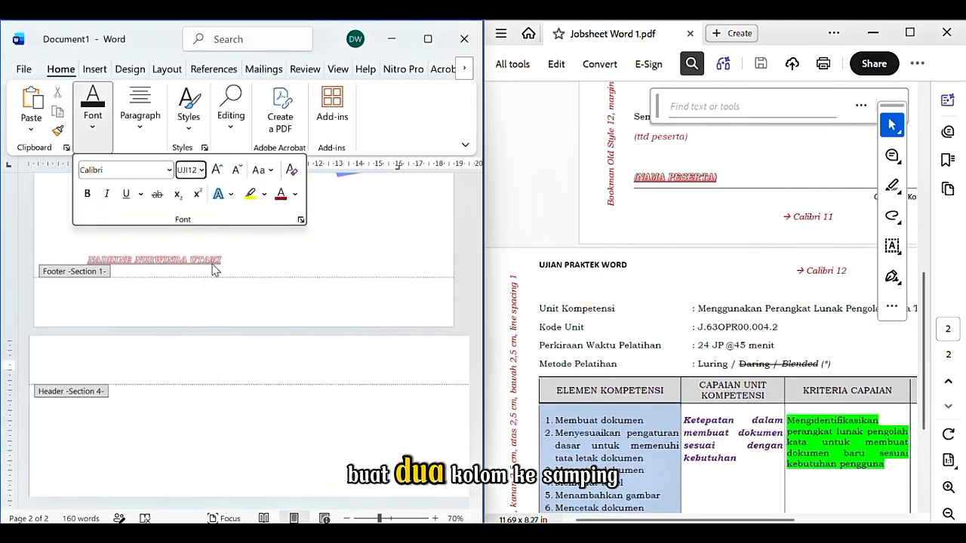
pyautogui.write('UJI')
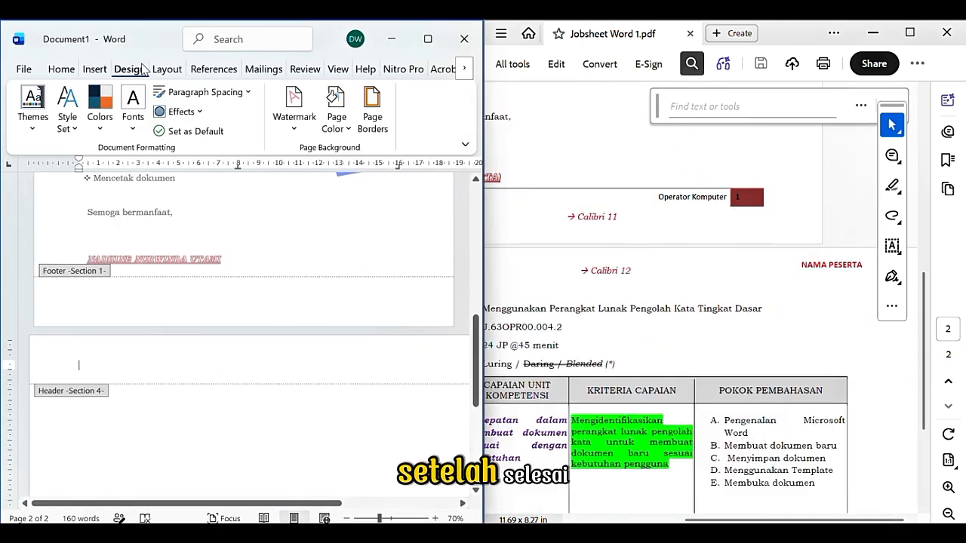
# Try to insert a built-in header with a document title placeholder on the landscape page.
pyautogui.doubleClick(238, 388)
pyautogui.doubleClick(170, 364)
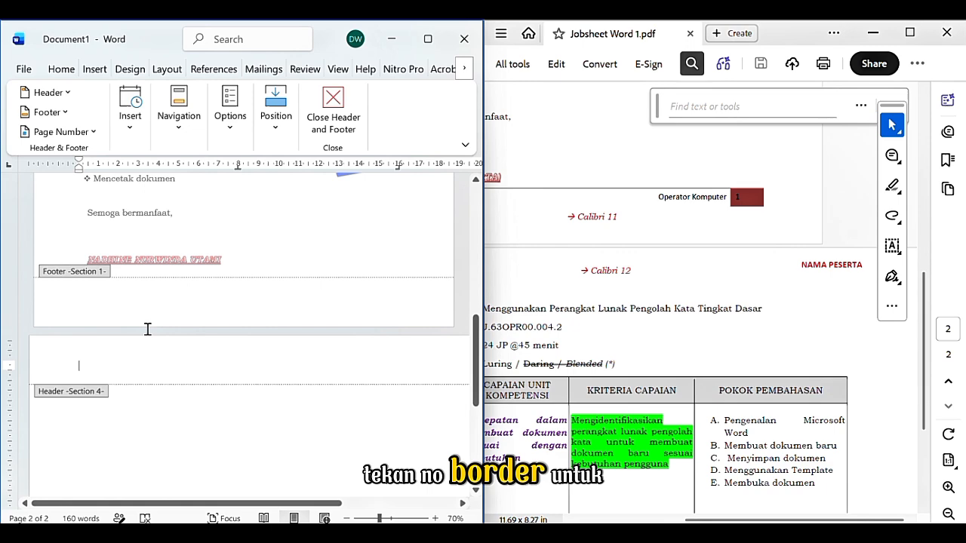
pyautogui.click(64, 92)
pyautogui.scroll(-10, 174, 261)
pyautogui.click(174, 261)
pyautogui.hscroll(-2, 330, 485)
pyautogui.click(105, 366)
pyautogui.hscroll(-4, 665, 269)
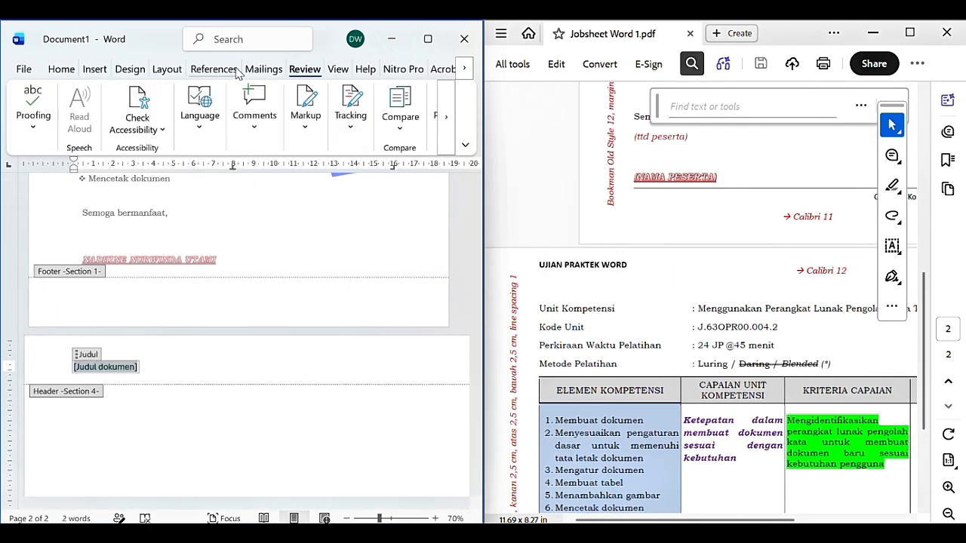
pyautogui.click(237, 70)
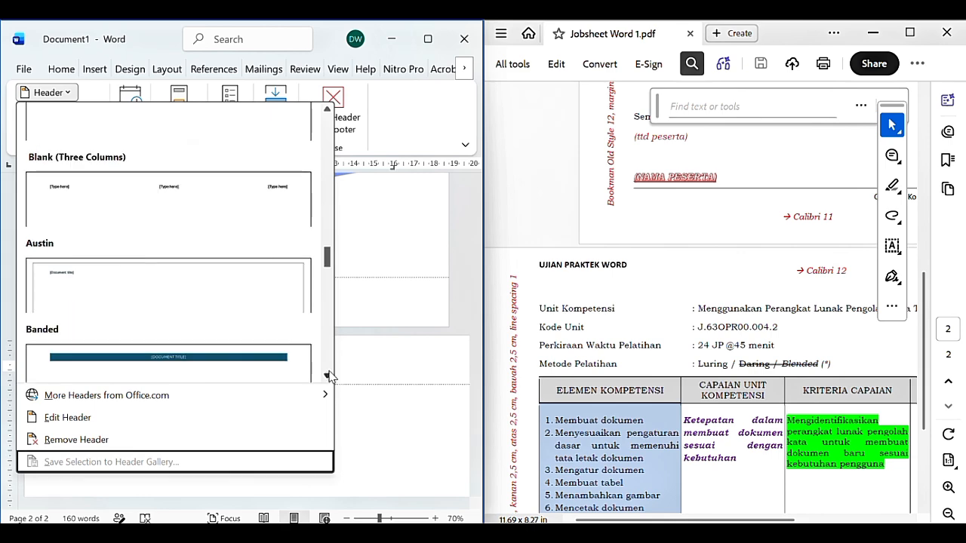
# Insert the Grid header on the landscape page and enter "UJIAN PRAKTEK WORD" as its title in black text.
pyautogui.scroll(5, 329, 371)
pyautogui.scroll(-4, 329, 371)
pyautogui.scroll(5, 329, 371)
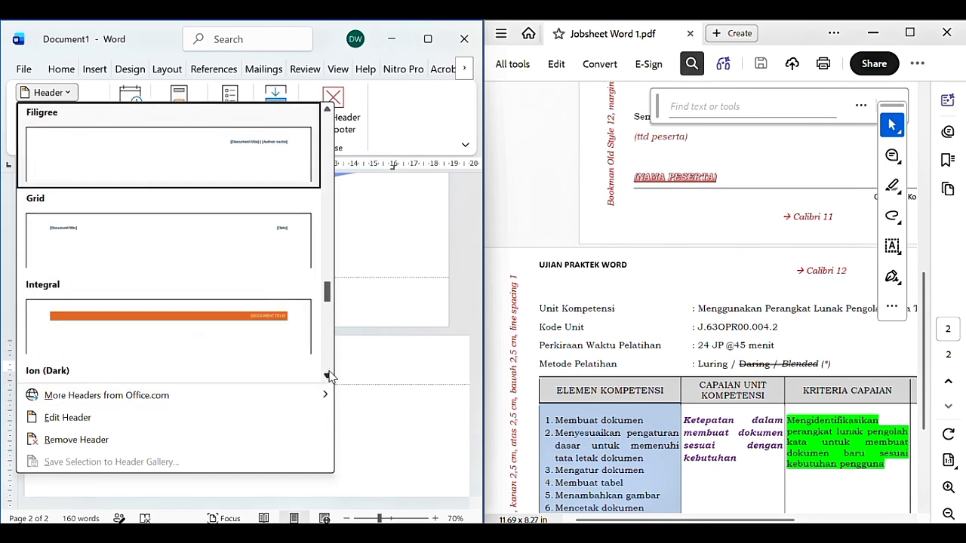
pyautogui.press('Return')
pyautogui.write('UJIAN PRAKTEK')
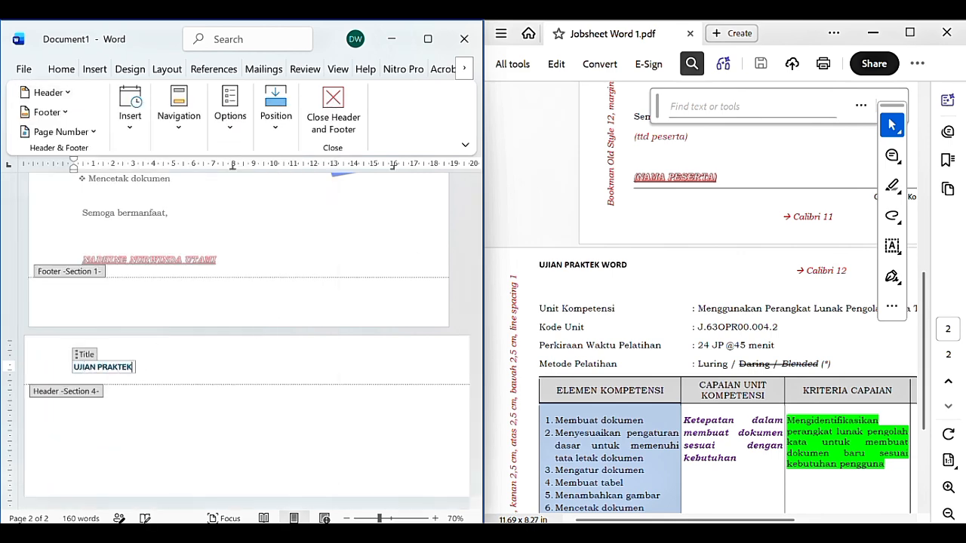
pyautogui.write(' WORD')
pyautogui.moveTo(160, 367); pyautogui.dragTo(75, 369)
pyautogui.click(158, 347)
pyautogui.click(172, 108)
# Replace the date placeholder in the landscape page's header with the participant's full name.
pyautogui.hscroll(3, 573, 408)
pyautogui.hscroll(3, 468, 403)
pyautogui.click(449, 373)
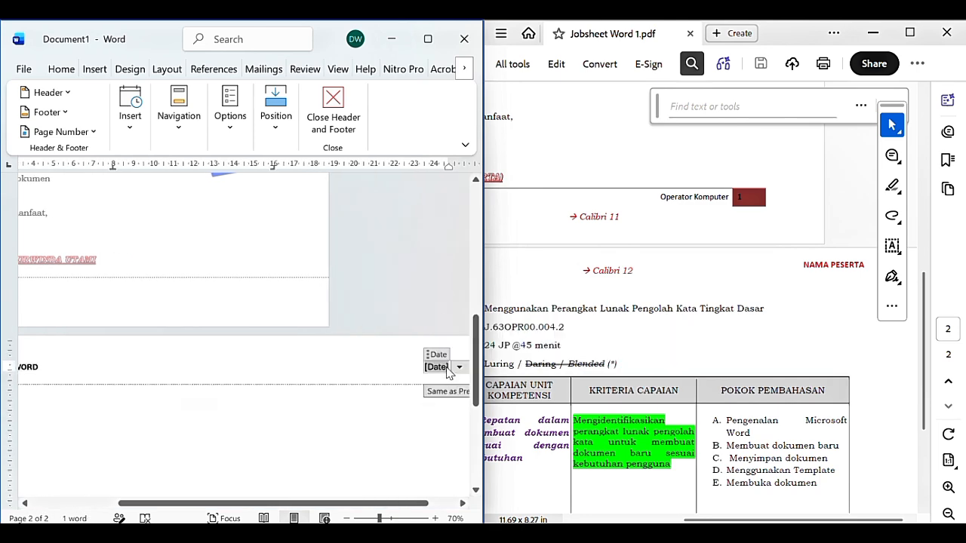
pyautogui.write('NA')
# Recolour the participant's name in the header to match the PDF and return to the body of the landscape page.
pyautogui.moveTo(448, 367); pyautogui.dragTo(343, 367)
pyautogui.click(61, 69)
pyautogui.click(93, 109)
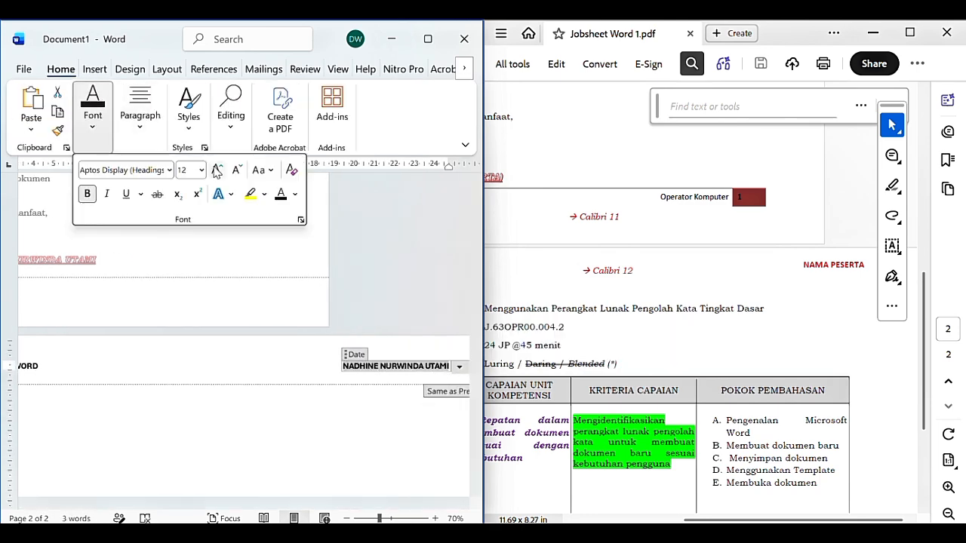
pyautogui.click(296, 194)
pyautogui.click(303, 444)
pyautogui.click(171, 171)
pyautogui.click(157, 328)
pyautogui.doubleClick(157, 330)
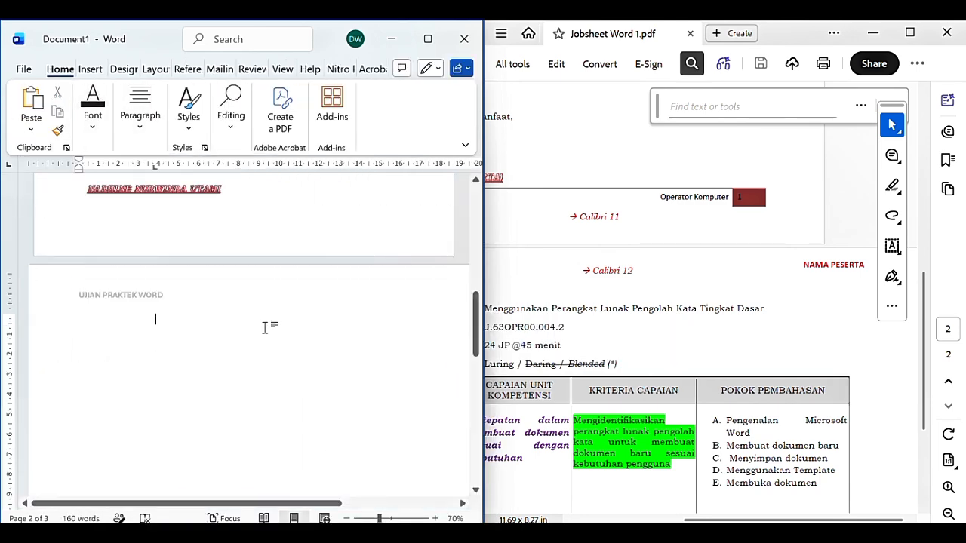
# Enter "Unit Kompetensi", "Kode Unit", "Perkiraan Waktu Pelatihan" and "Metode Pelatihan" on four separate lines at the top of the landscape page.
pyautogui.hscroll(-3, 586, 302)
pyautogui.write('Unit Kompetensi')
pyautogui.press('Return')
pyautogui.write('Kode Unit')
pyautogui.press('Return')
pyautogui.write('Perkiraan Waktu Pelatihan')
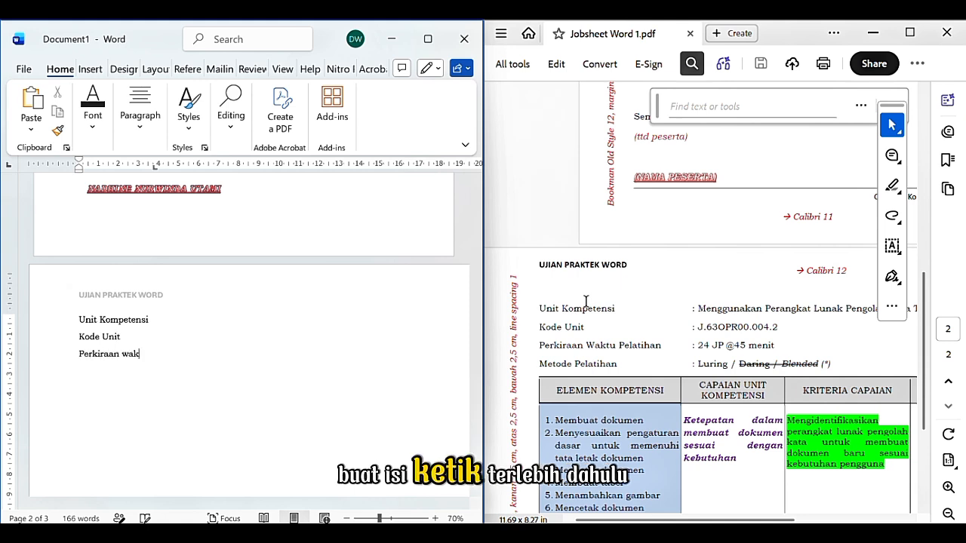
pyautogui.press('Return')
pyautogui.write('Metode Pelatihan')
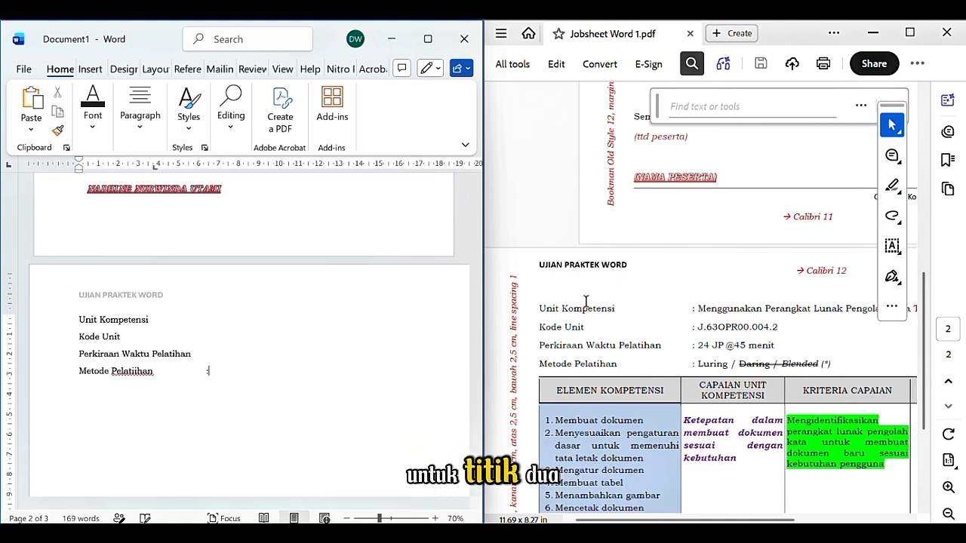
# Add tab-aligned colons after "Unit Kompetensi", "Kode Unit", "Perkiraan Waktu Pelatihan" and "Metode Pelatihan".
pyautogui.press('End')
pyautogui.press('Tab')
pyautogui.write(':')
pyautogui.press('Up')
pyautogui.press('Tab')
pyautogui.press('Tab')
pyautogui.press('Tab')
pyautogui.write(':')
pyautogui.press('Up')
pyautogui.press('Tab')
pyautogui.press('Tab')
pyautogui.press('Tab')
pyautogui.write(': Menggunsak')
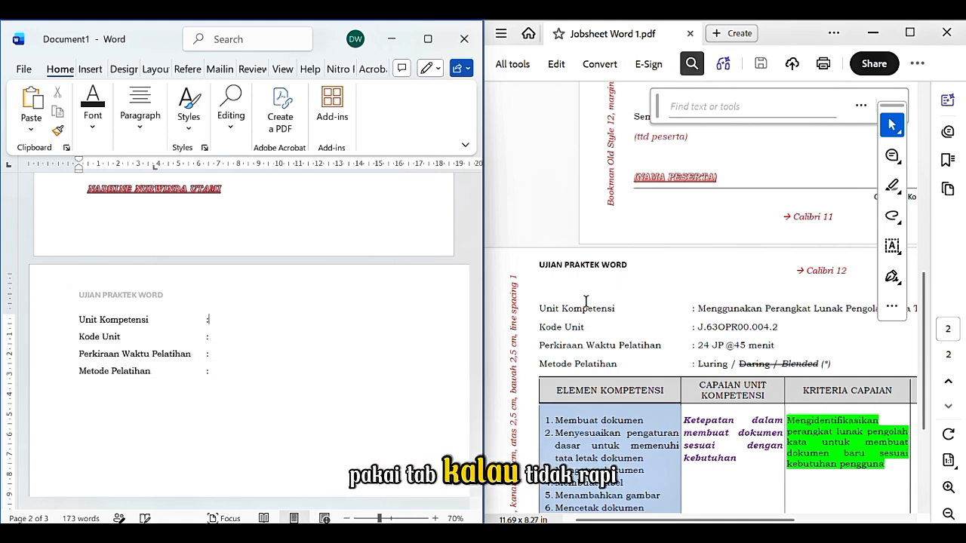
pyautogui.press('BackSpace')
pyautogui.press('BackSpace')
pyautogui.press('BackSpace')
pyautogui.write('akan Perangkat Lunak Pengolahan Kata Tingkat Dasar')
pyautogui.hscroll(3, 585, 302)
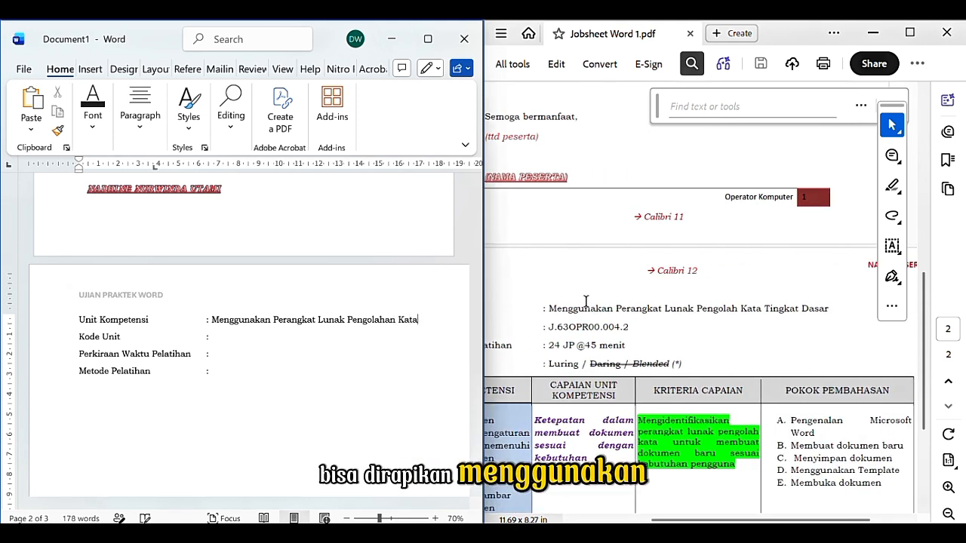
pyautogui.write('J.63OPR00.004.2')
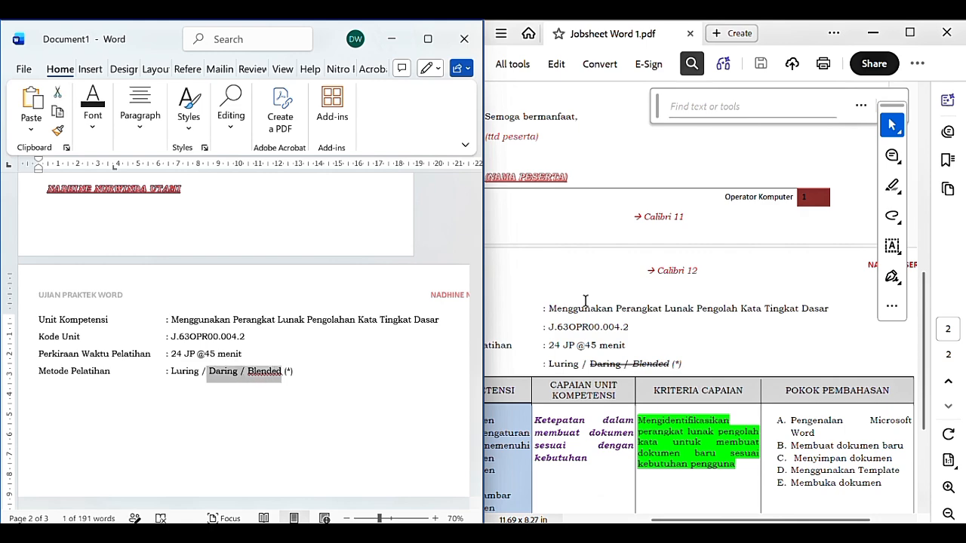
# Italicise and strike through "Daring / Blended" in the Metode Pelatihan line.
pyautogui.click(93, 109)
pyautogui.click(157, 194)
pyautogui.click(108, 195)
pyautogui.click(358, 368)
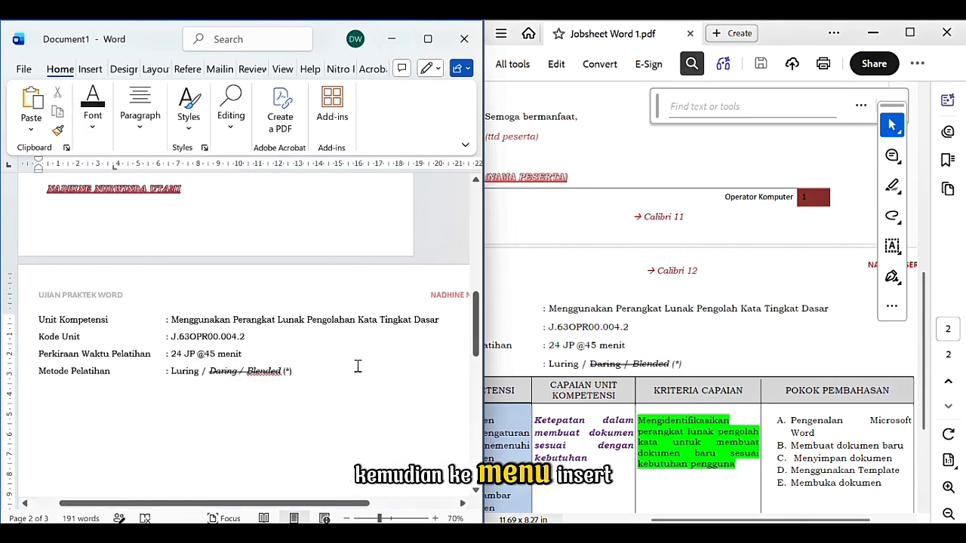
# Insert a table with four columns and four rows below the Metode Pelatihan line.
pyautogui.press('Return')
pyautogui.click(92, 69)
pyautogui.click(73, 111)
pyautogui.scroll(-5, 697, 410)
pyautogui.click(128, 231)
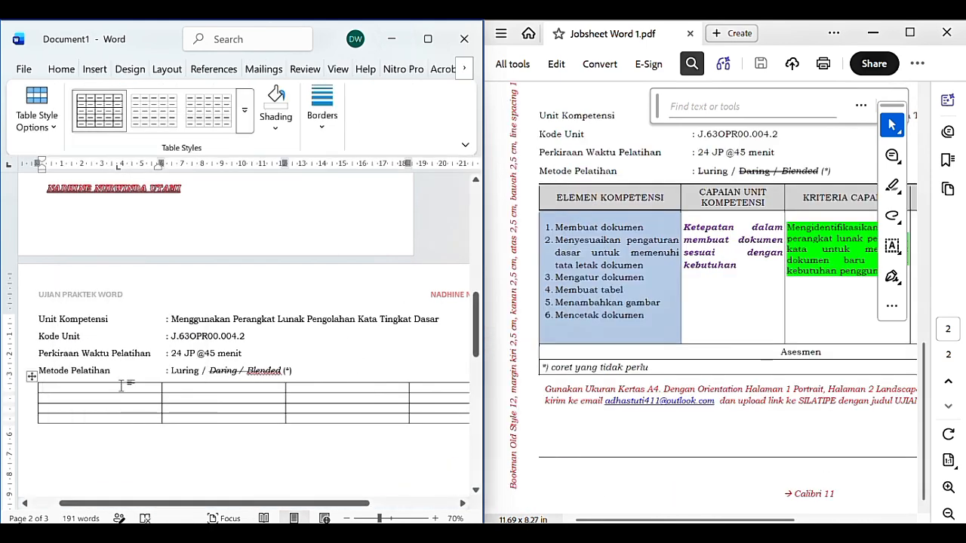
# Enter "ELEMEN KOMPETENSI" as the first column's heading and six lines below it, from "Membuat dokumen" to "Mencetak dokumen".
pyautogui.write('ELEMEN KOMPETENSI')
pyautogui.press('Down')
pyautogui.write('M')
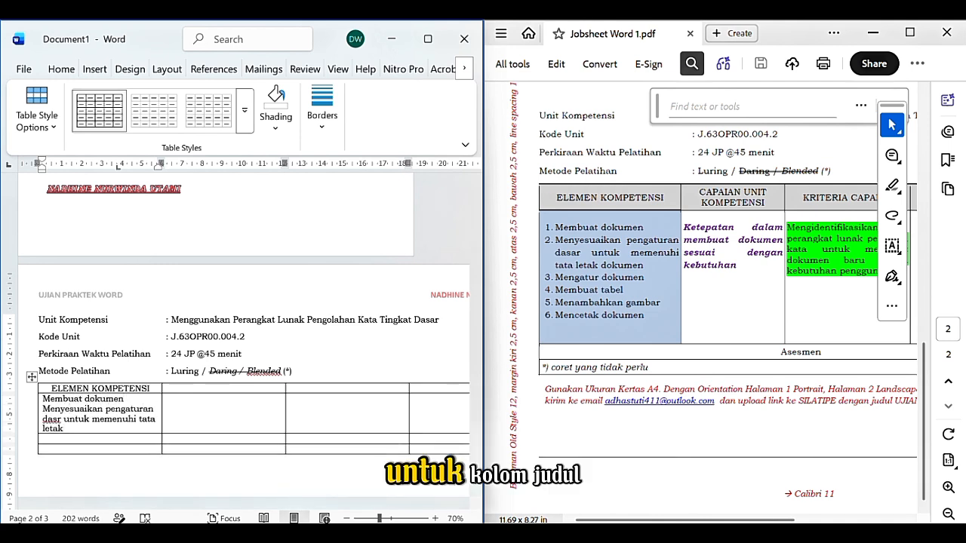
pyautogui.write('Membuat tabel')
pyautogui.press('Return')
pyautogui.write('Menamb')
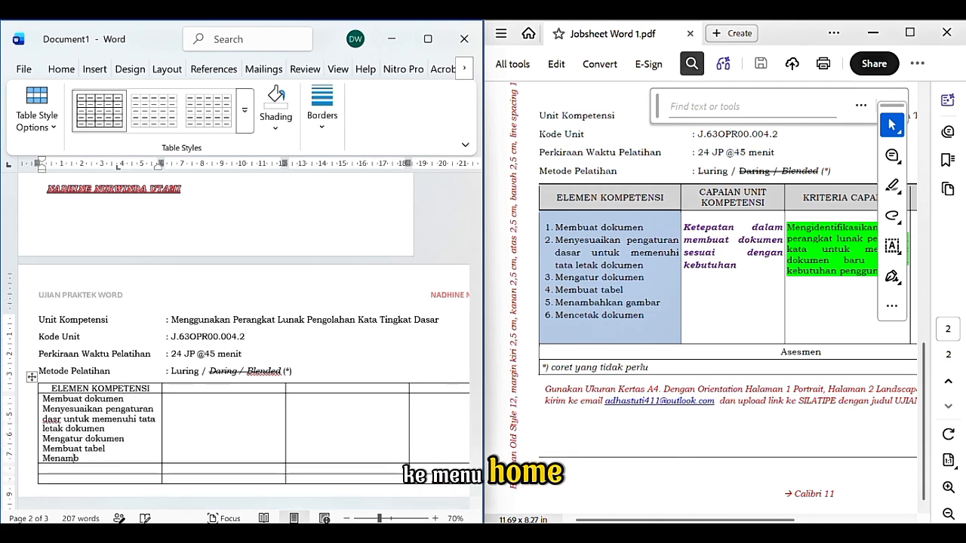
pyautogui.write('ahkan gambar')
pyautogui.press('Return')
# Number the six items in the ELEMEN KOMPETENSI column 1 to 6 and put a blank line above them.
pyautogui.scroll(-1, 226, 378)
pyautogui.moveTo(42, 366); pyautogui.dragTo(126, 435)
pyautogui.click(61, 69)
pyautogui.click(140, 110)
pyautogui.click(174, 169)
pyautogui.click(250, 227)
pyautogui.click(247, 347)
pyautogui.click(154, 358)
# Shade the cell holding the numbered list light blue.
pyautogui.click(93, 110)
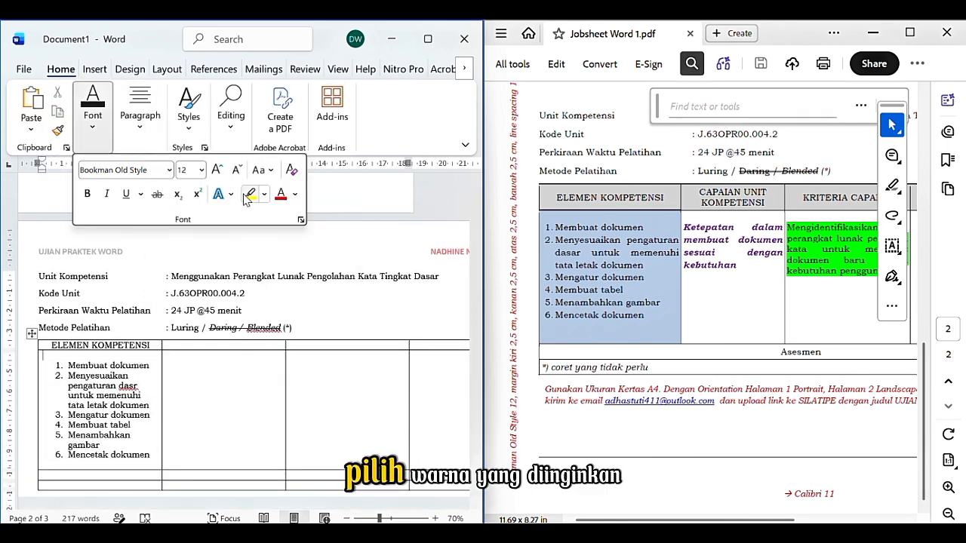
pyautogui.click(141, 110)
pyautogui.click(257, 194)
pyautogui.click(433, 221)
pyautogui.click(317, 312)
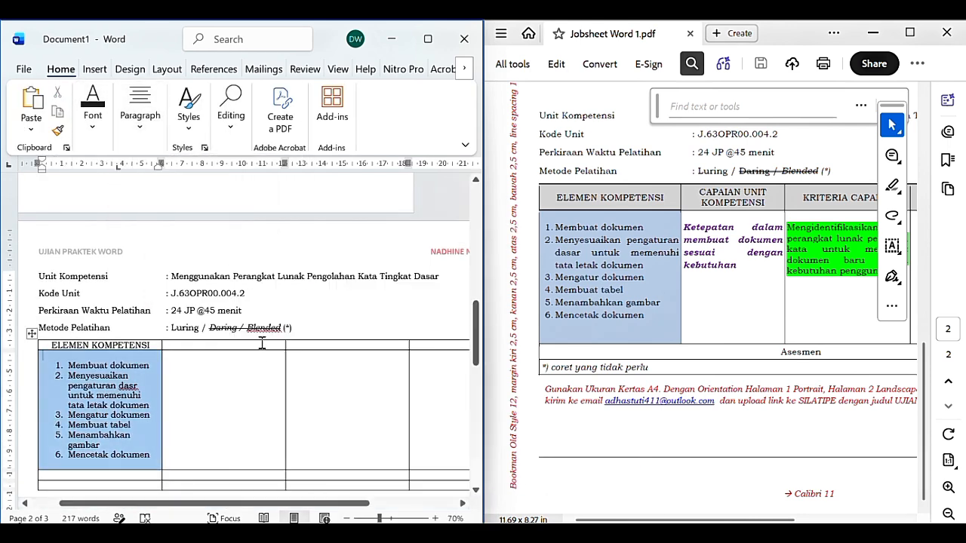
# Enter "CAPAIAN UNIT KOMPETENSI" in the second column and, below it, "Ketepatan dalam membuat dokumen sesuai dengan kebutuhan" in bold italic purple.
pyautogui.click(259, 345)
pyautogui.write('CAPAIAN UNIT KOMPETENSI')
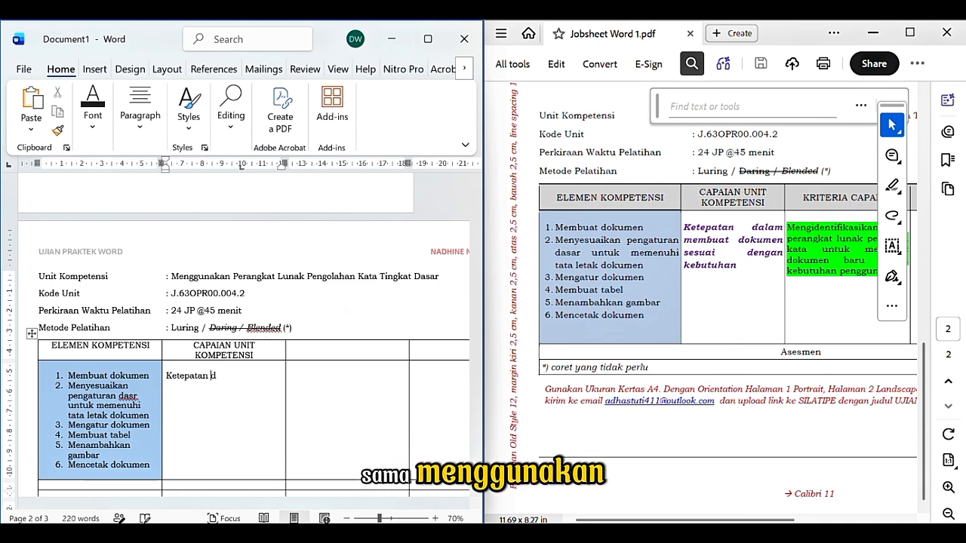
pyautogui.hotkey('ctrl', 'i')
pyautogui.click(93, 111)
pyautogui.click(295, 194)
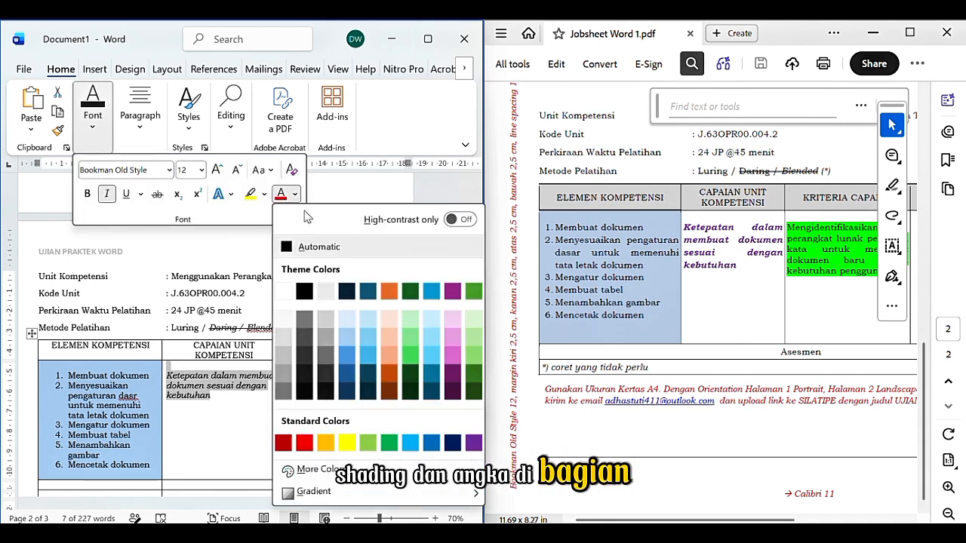
pyautogui.click(451, 389)
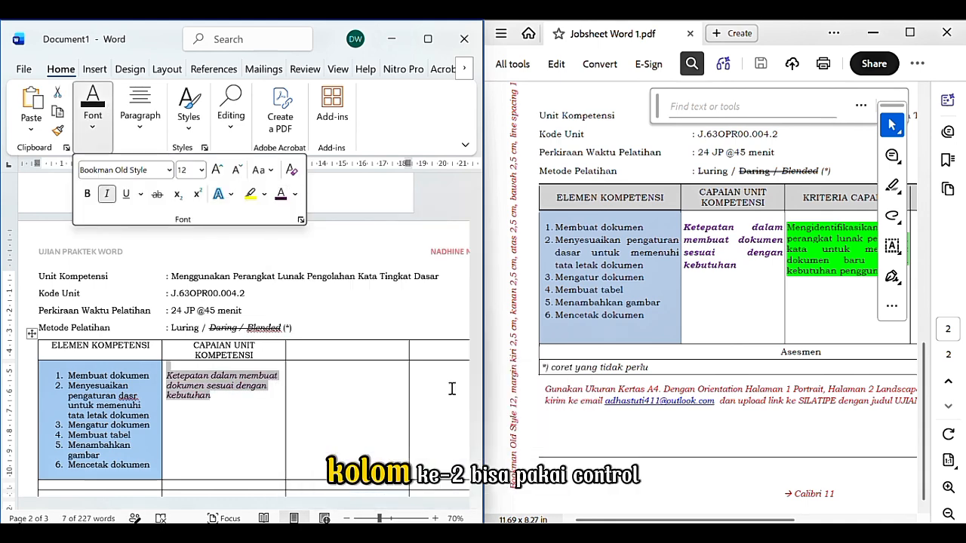
pyautogui.click(295, 194)
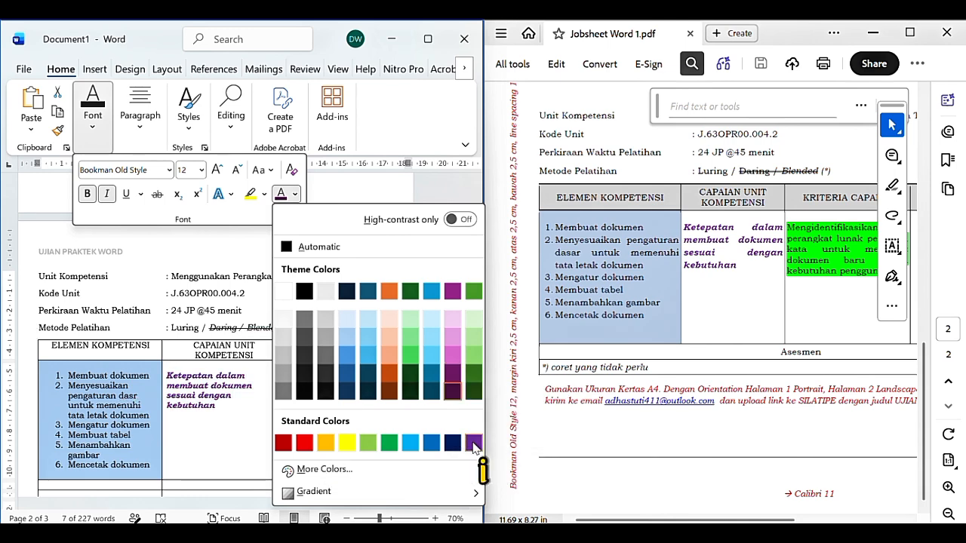
pyautogui.click(473, 444)
# Enter "KRITERIA CAPAIAN" as the third column's heading and copy the PDF's criteria text beginning "Mengidentifikasi perangkat lunak pengolahan" below it.
pyautogui.click(348, 345)
pyautogui.write('KRITERIA CAPAIAN')
pyautogui.hscroll(3, 679, 286)
pyautogui.click(380, 404)
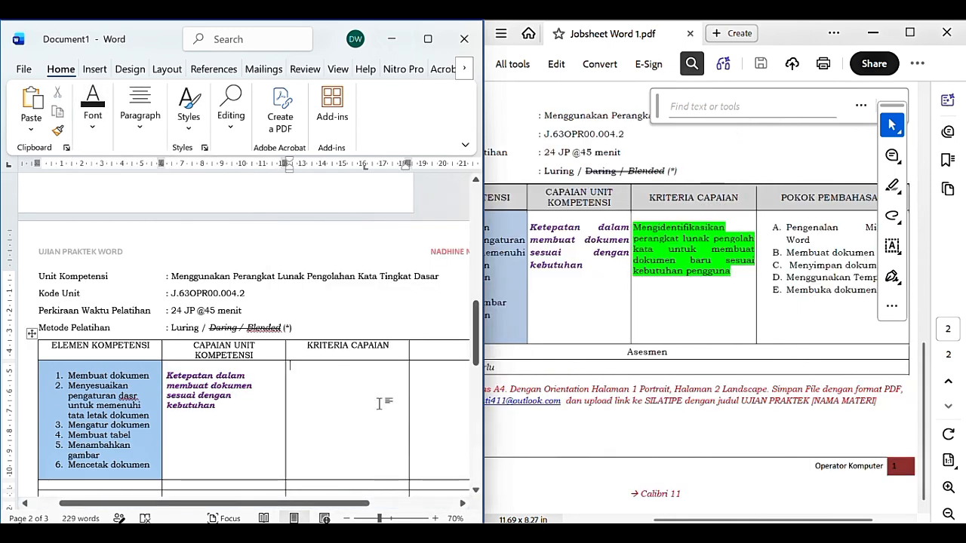
pyautogui.write('Mengidentifikasi pera')
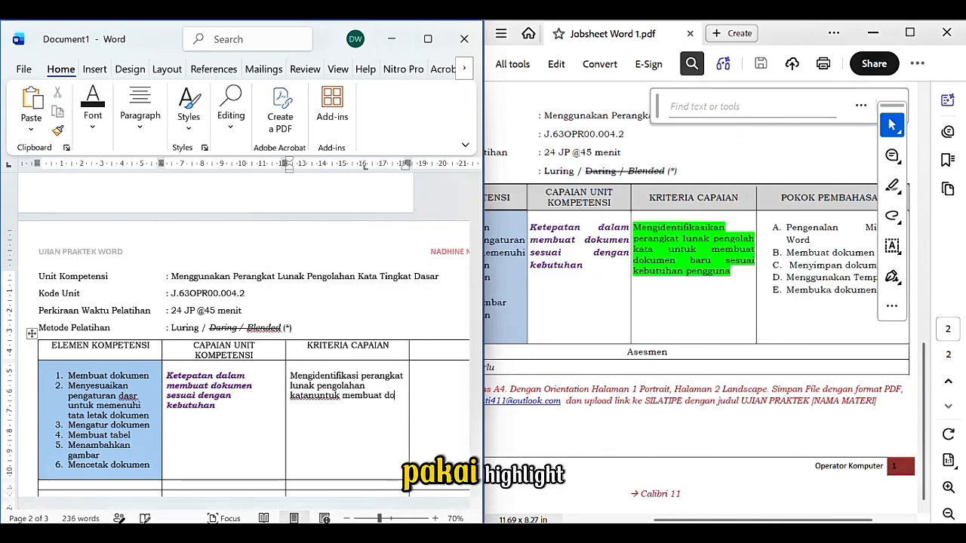
pyautogui.write('ngka')
# Highlight the criteria text in the KRITERIA CAPAIAN column in bright green.
pyautogui.moveTo(290, 375); pyautogui.dragTo(382, 416)
pyautogui.click(93, 107)
pyautogui.click(265, 194)
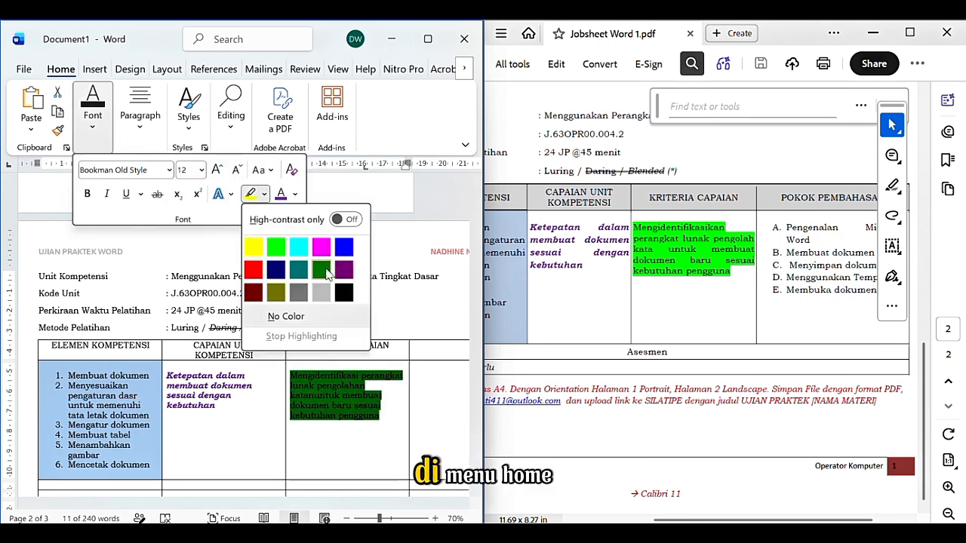
pyautogui.click(277, 246)
# Enter "POKOK PEMBAHASAN" as the fourth column's heading and five topic lines below it, from "Pengenalan Microsoft Word" to "Membuka dokumen".
pyautogui.click(447, 347)
pyautogui.hscroll(3, 689, 325)
pyautogui.write('p')
pyautogui.press('Down')
pyautogui.write('Pengena')
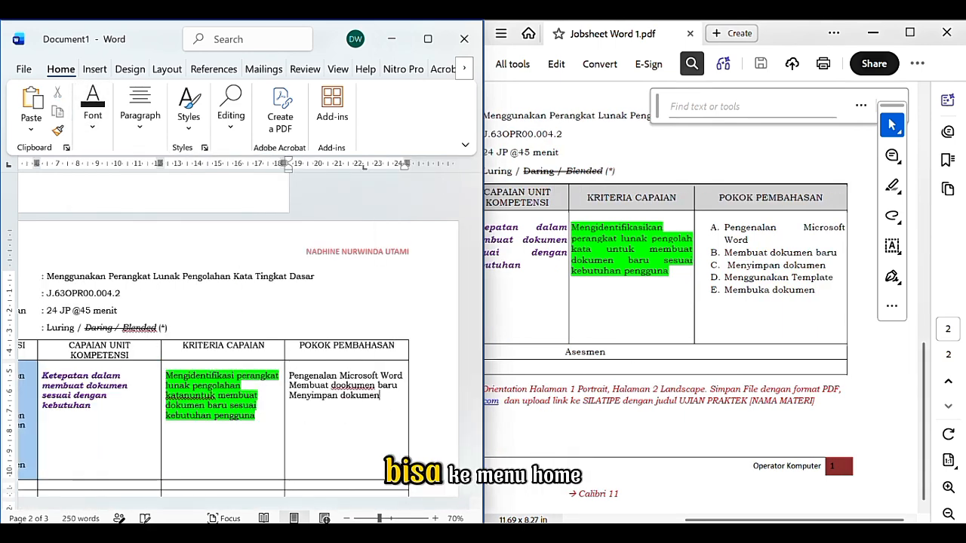
pyautogui.write('umen')
# Turn the five POKOK PEMBAHASAN topics into a list lettered A. to E.
pyautogui.moveTo(376, 415); pyautogui.dragTo(290, 366)
pyautogui.click(139, 107)
pyautogui.click(175, 170)
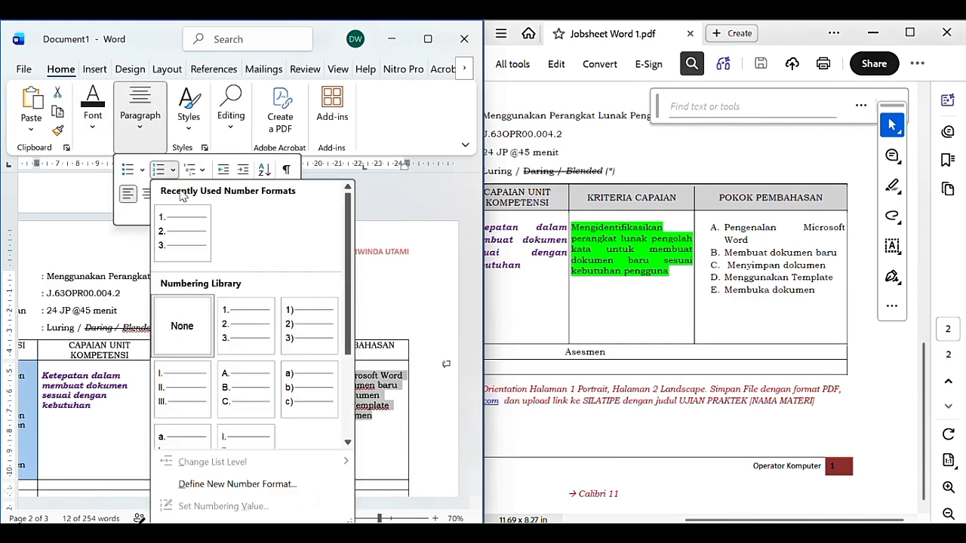
pyautogui.click(245, 389)
pyautogui.scroll(-3, 339, 352)
pyautogui.click(330, 270)
pyautogui.press('Delete')
pyautogui.hotkey('ctrl', 'z')
pyautogui.hotkey('ctrl', 'z')
pyautogui.click(139, 107)
pyautogui.click(176, 169)
# Widen the ELEMEN KOMPETENSI column to about 7.5 cm and narrow the CAPAIAN UNIT KOMPETENSI column to about 5 cm.
pyautogui.hscroll(-3, 249, 317)
pyautogui.moveTo(248, 231); pyautogui.dragTo(227, 231)
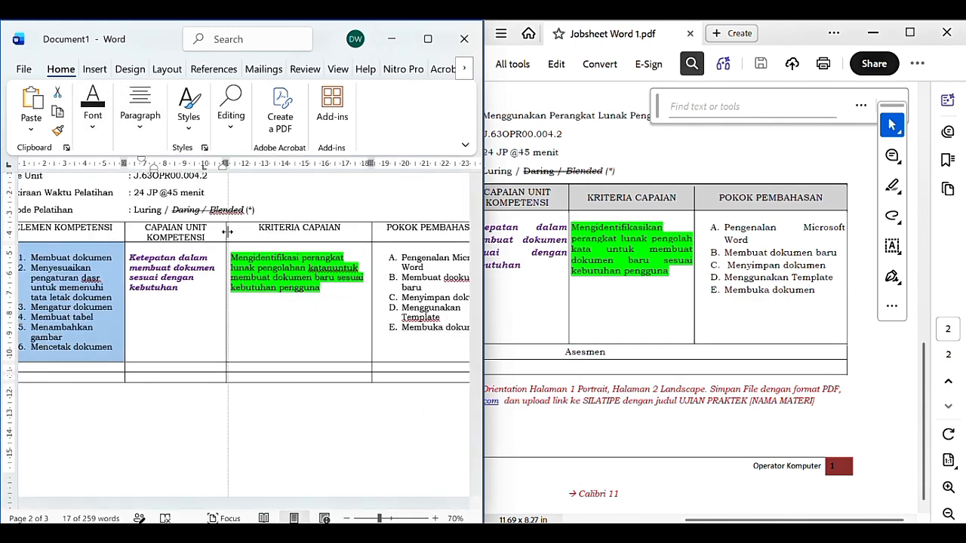
pyautogui.hscroll(-3, 679, 317)
pyautogui.moveTo(125, 231); pyautogui.dragTo(143, 231)
pyautogui.moveTo(226, 237); pyautogui.dragTo(261, 238)
pyautogui.hscroll(2, 274, 302)
pyautogui.hscroll(3, 679, 317)
pyautogui.hscroll(-3, 274, 302)
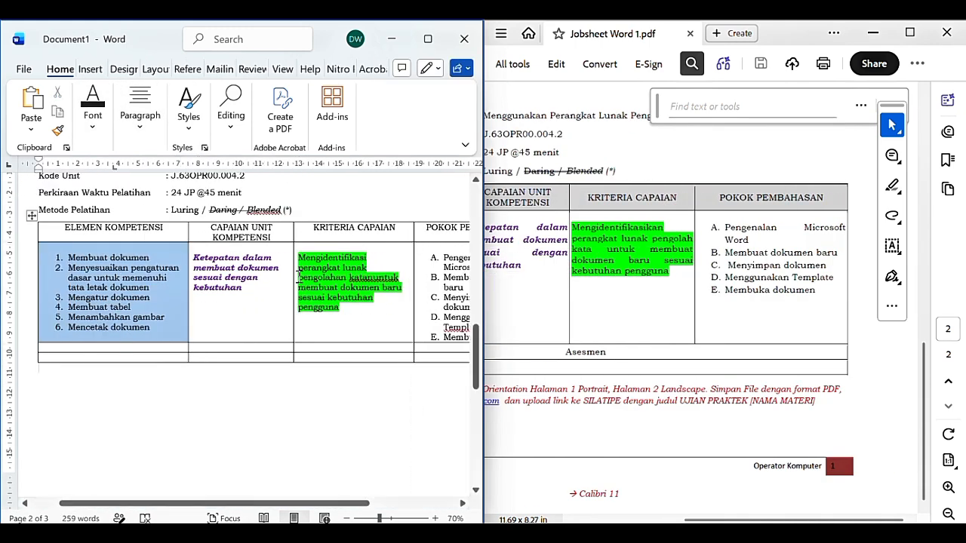
# Shorten "pengolahan" to "pengolah" in the highlighted criteria text.
pyautogui.click(337, 277)
pyautogui.press('BackSpace')
pyautogui.press('BackSpace')
# Merge the cells of the table's third row into one cell, and likewise those of the bottom row.
pyautogui.hscroll(2, 336, 277)
pyautogui.hscroll(-3, 226, 332)
pyautogui.click(167, 349)
pyautogui.moveTo(445, 352); pyautogui.dragTo(72, 350)
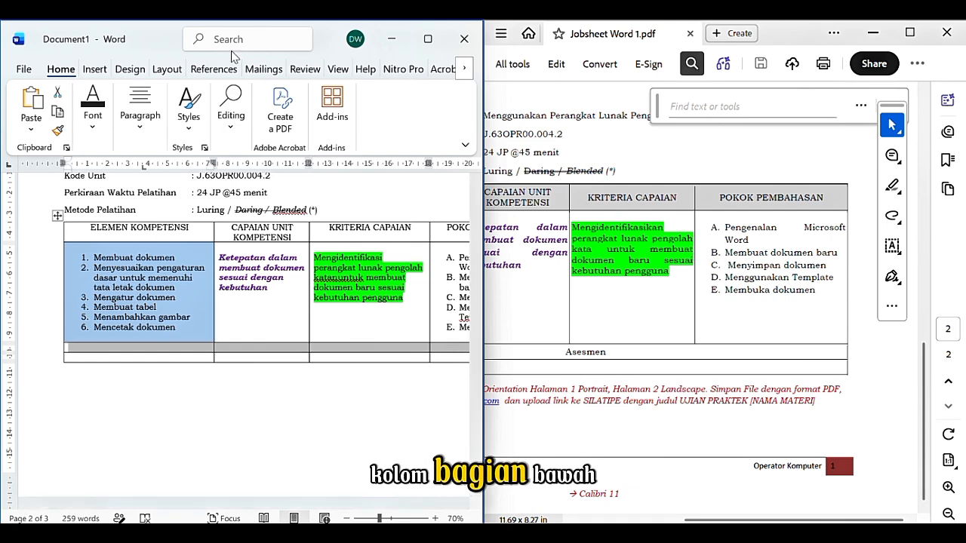
pyautogui.click(242, 40)
pyautogui.write('cells')
pyautogui.click(256, 152)
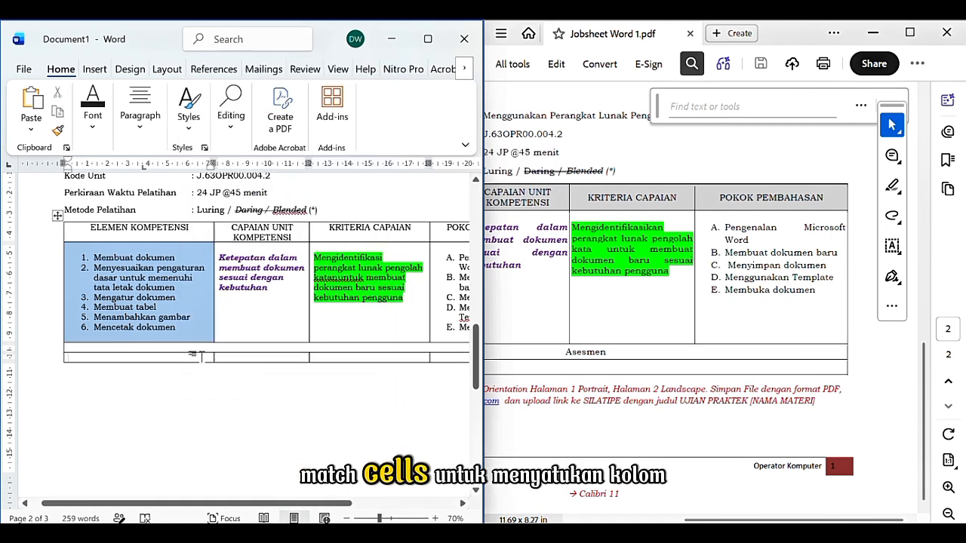
pyautogui.moveTo(198, 357); pyautogui.dragTo(451, 357)
pyautogui.write('mer')
pyautogui.click(231, 38)
pyautogui.click(236, 87)
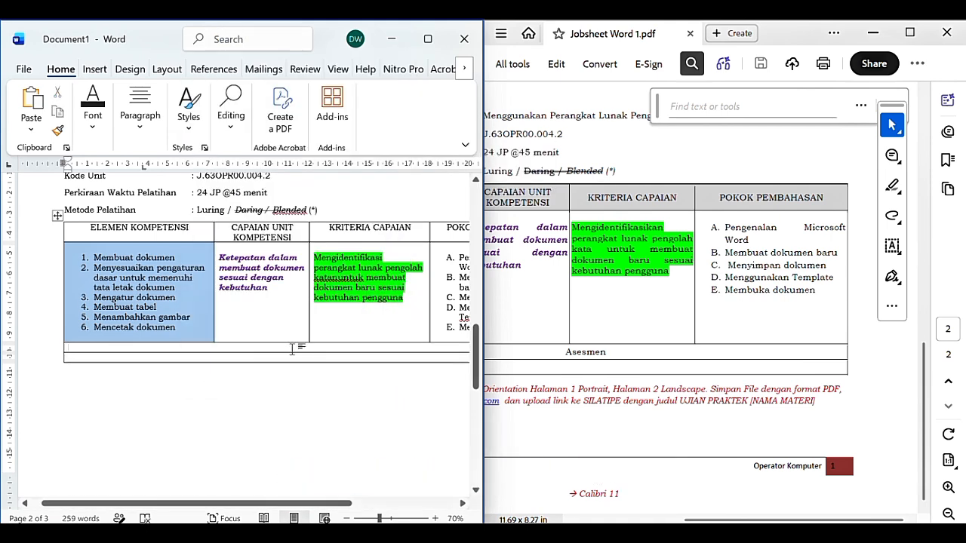
# Enter a centred "Asesmen" in the third row and an italic "*) coret yang tidak perlu" in the bottom row.
pyautogui.hscroll(-5, 562, 397)
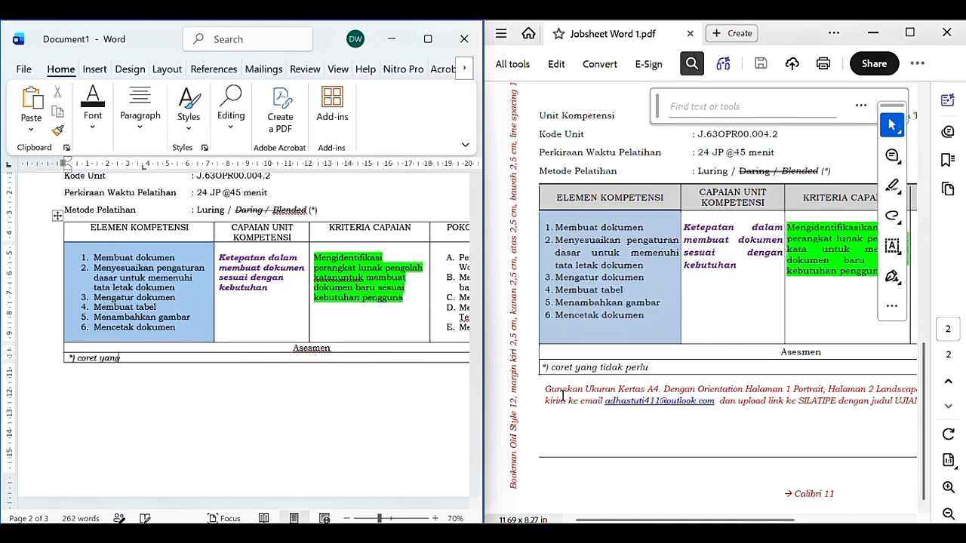
pyautogui.write('k perlu')
pyautogui.hscroll(5, 563, 397)
pyautogui.scroll(-6, 332, 433)
pyautogui.scroll(7, 332, 433)
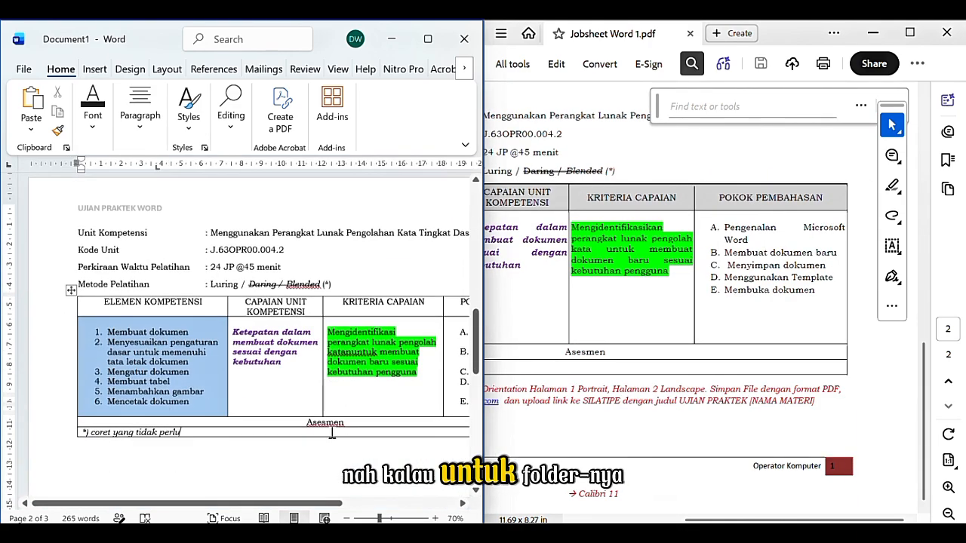
# Insert a built-in footer with a page-number block on the landscape page, like the one in the PDF.
pyautogui.scroll(-4, 332, 433)
pyautogui.doubleClick(325, 377)
pyautogui.click(47, 111)
pyautogui.click(327, 395)
pyautogui.click(276, 294)
# Check the layout and footers of the document's pages, using the page thumbnails to go to page 2.
pyautogui.scroll(5, 276, 293)
pyautogui.scroll(5, 562, 377)
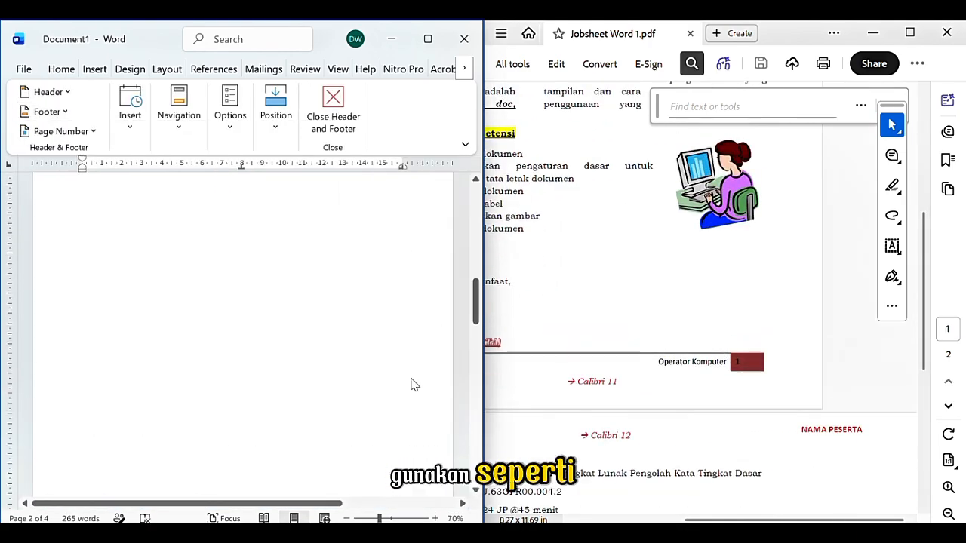
pyautogui.scroll(10, 414, 384)
pyautogui.scroll(-12, 409, 457)
pyautogui.click(29, 519)
pyautogui.click(83, 236)
pyautogui.scroll(5, 165, 341)
pyautogui.click(165, 342)
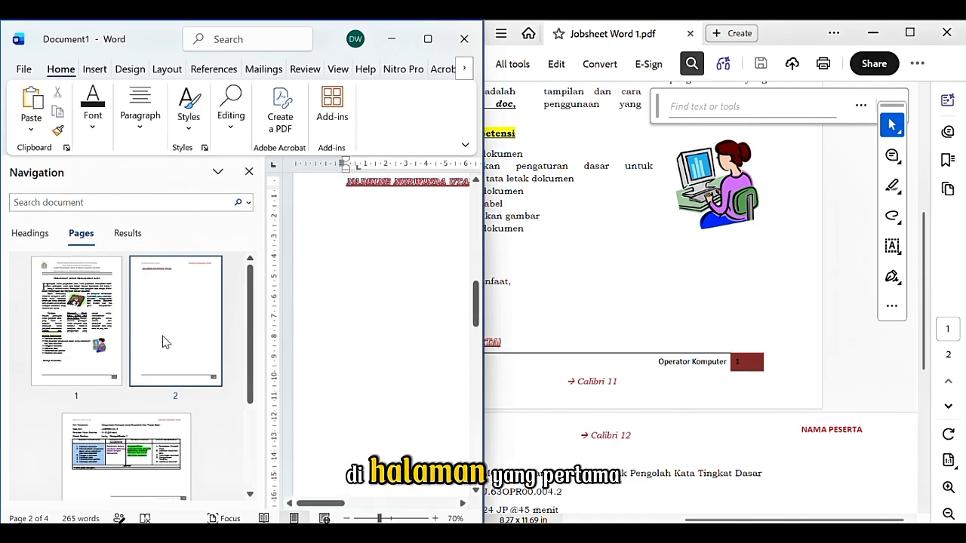
pyautogui.scroll(-5, 166, 342)
pyautogui.scroll(5, 166, 431)
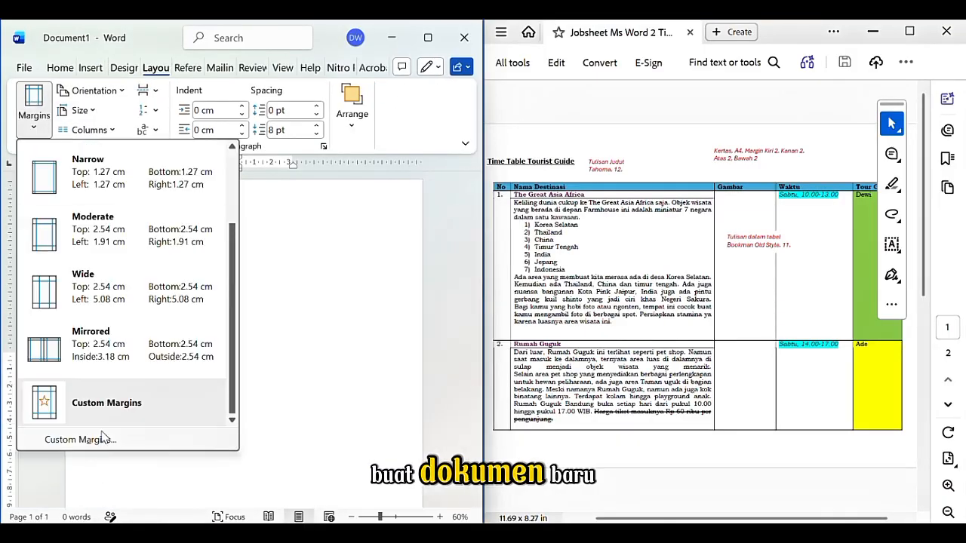
# Set the new document's margins as the PDF specifies, with 2 cm at the top, and make the page landscape.
pyautogui.click(98, 438)
pyautogui.write('2')
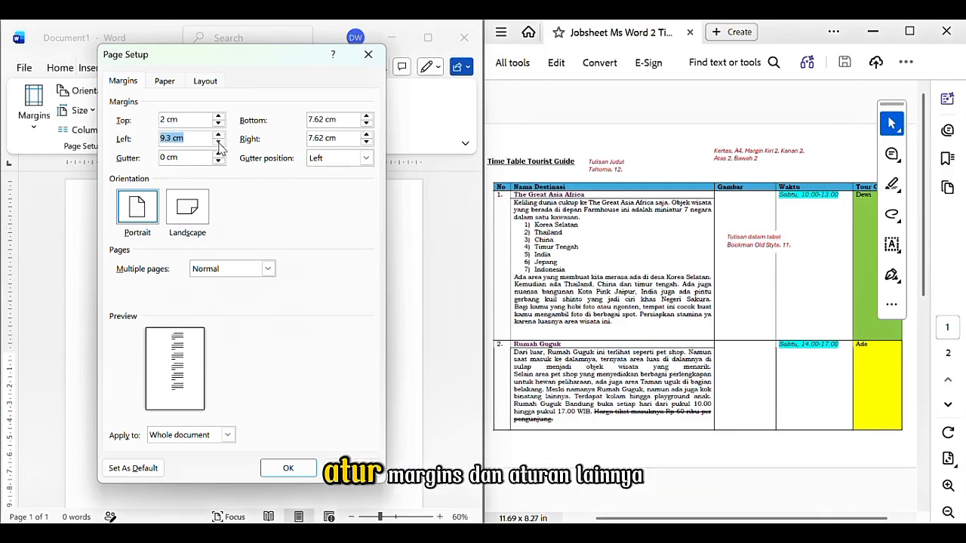
pyautogui.click(187, 206)
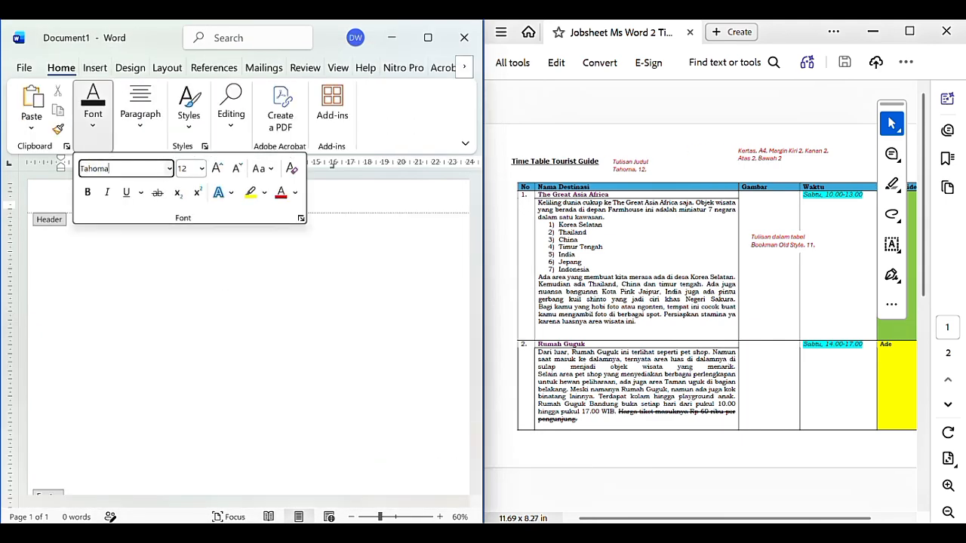
# Enter "Time Table Tourist Guide" in the header in bold, underlined 12 pt Tahoma.
pyautogui.press('Return')
pyautogui.click(93, 105)
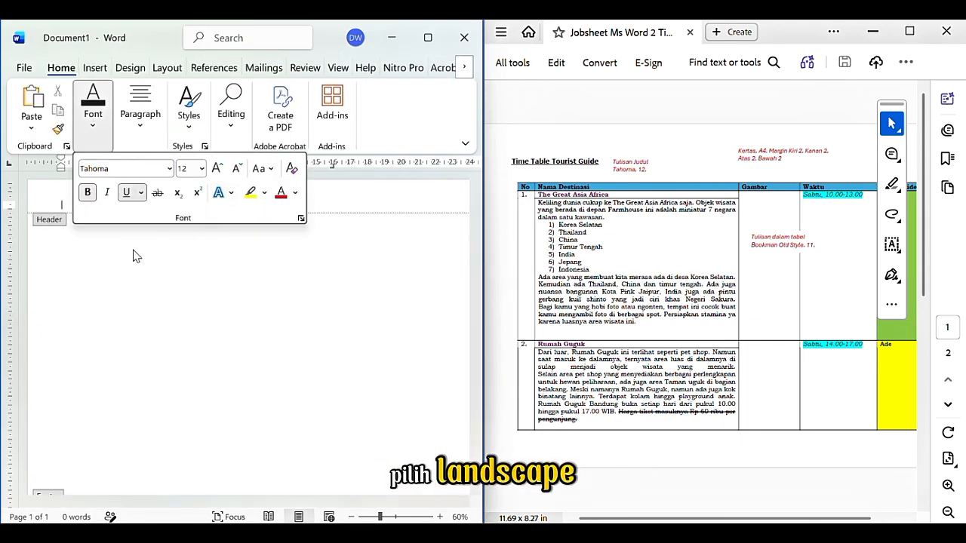
pyautogui.click(64, 205)
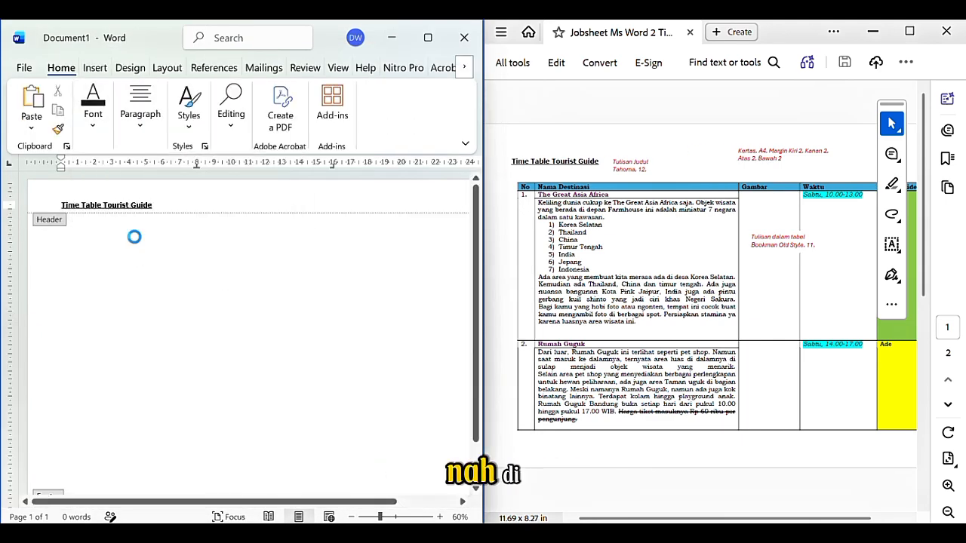
# Insert a 5x5 table in the body and set up a narrow first column with "No.", 1 and 2.
pyautogui.click(95, 67)
pyautogui.click(71, 106)
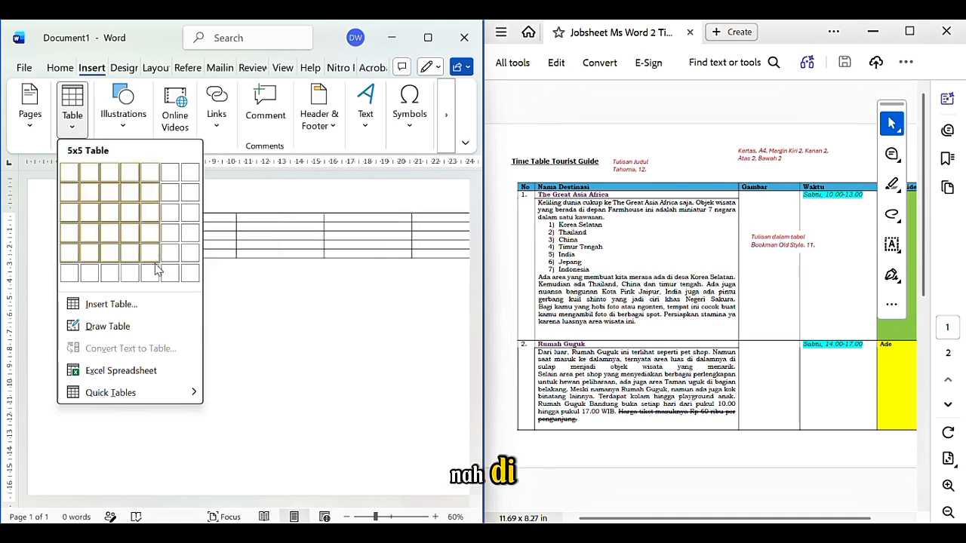
pyautogui.click(147, 222)
pyautogui.moveTo(147, 222); pyautogui.dragTo(77, 222)
pyautogui.write('No.')
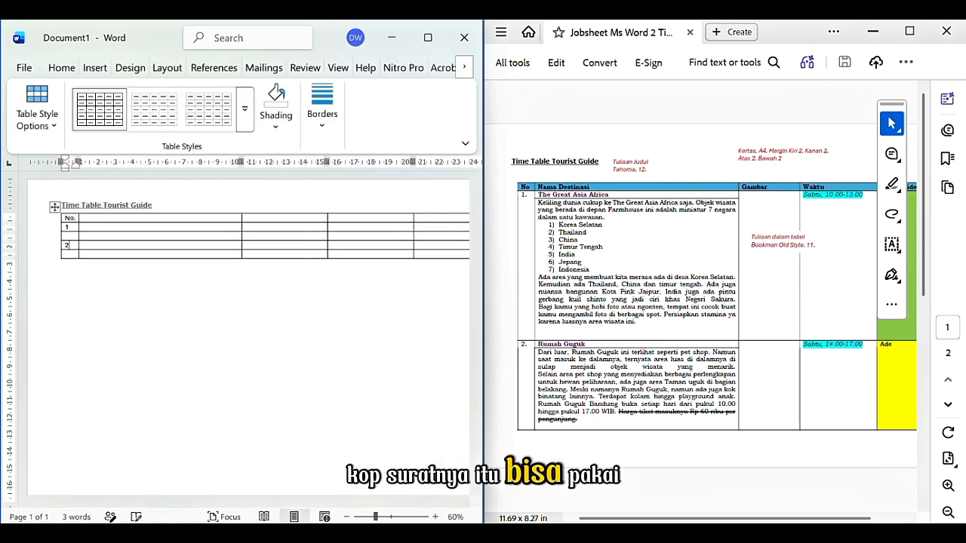
# Set all the text in the table to Bookman Old Style, 11 pt.
pyautogui.click(54, 206)
pyautogui.click(61, 67)
pyautogui.click(93, 106)
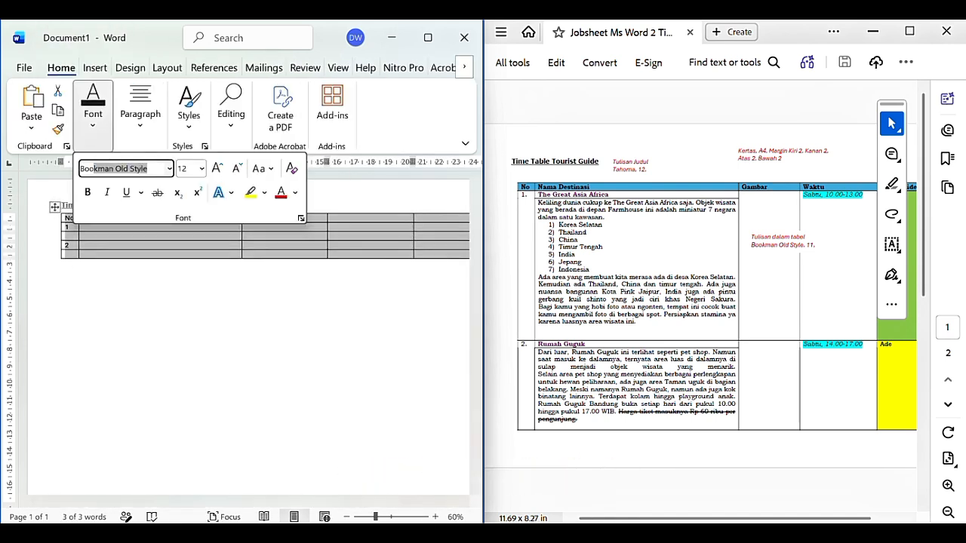
pyautogui.click(201, 168)
pyautogui.click(193, 245)
pyautogui.click(239, 274)
pyautogui.scroll(1, 239, 273)
# Change the first column heading to "No" and make the header row bold with bright blue shading.
pyautogui.click(74, 212)
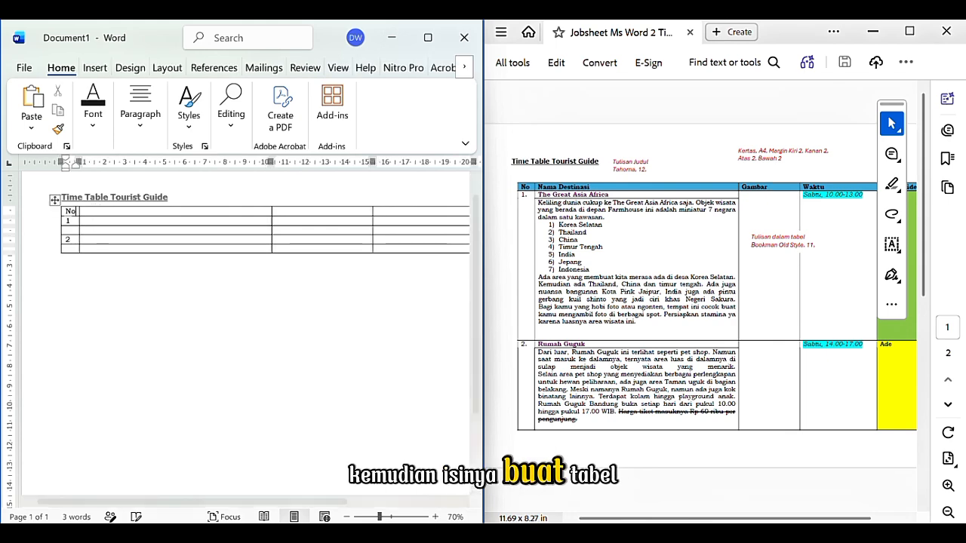
pyautogui.click(143, 130)
pyautogui.click(260, 192)
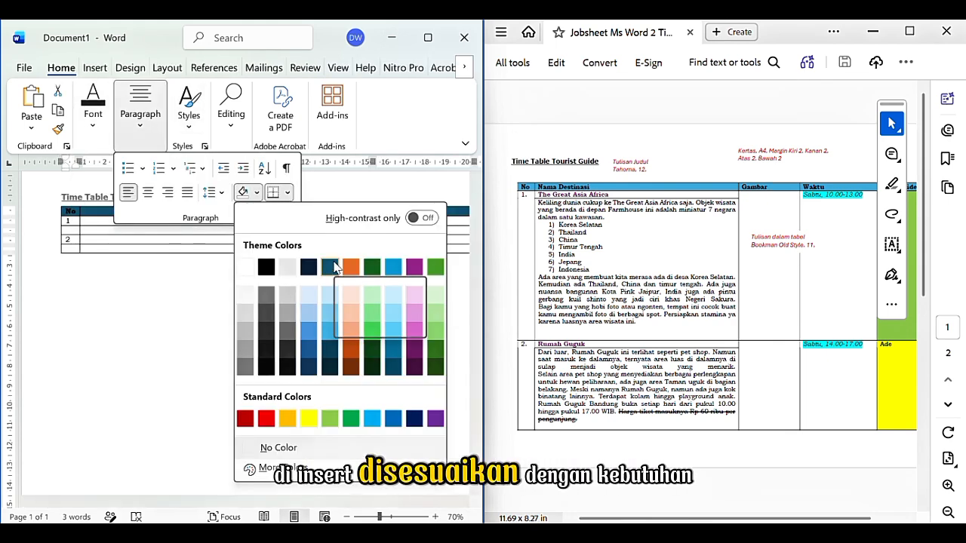
pyautogui.click(388, 268)
pyautogui.click(205, 263)
# Enter the remaining column headings "Nama Destinasi", "Gambar", "Waktu" and "Tour Guide" in the header row.
pyautogui.click(170, 214)
pyautogui.write('Nama Des')
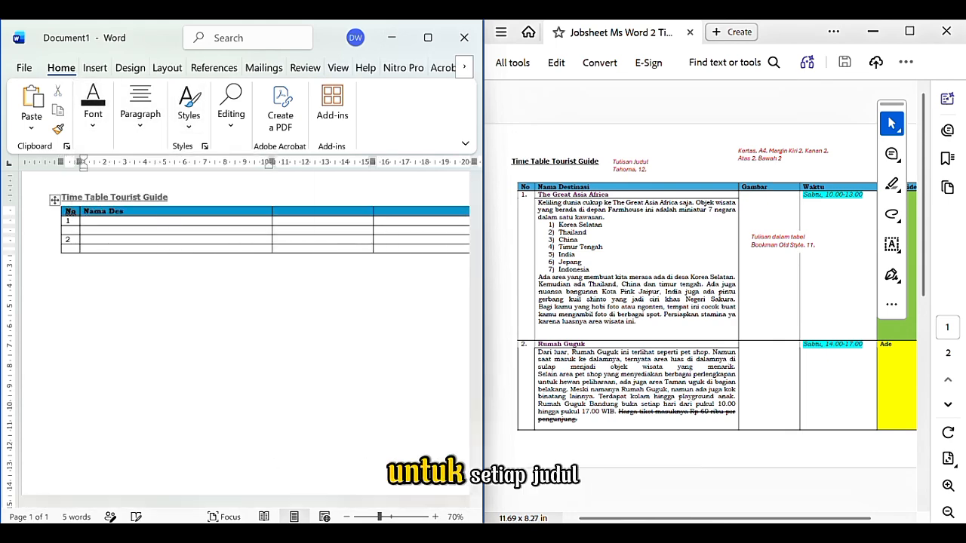
pyautogui.write('tinasi Gambar')
pyautogui.press('Tab')
pyautogui.write('Waktu')
pyautogui.press('Tab')
pyautogui.press('Tab')
# Enter the titles and descriptions of The Great Asia Africa and Rumah Guguk in the destination column, including the seven-country list.
pyautogui.write('The')
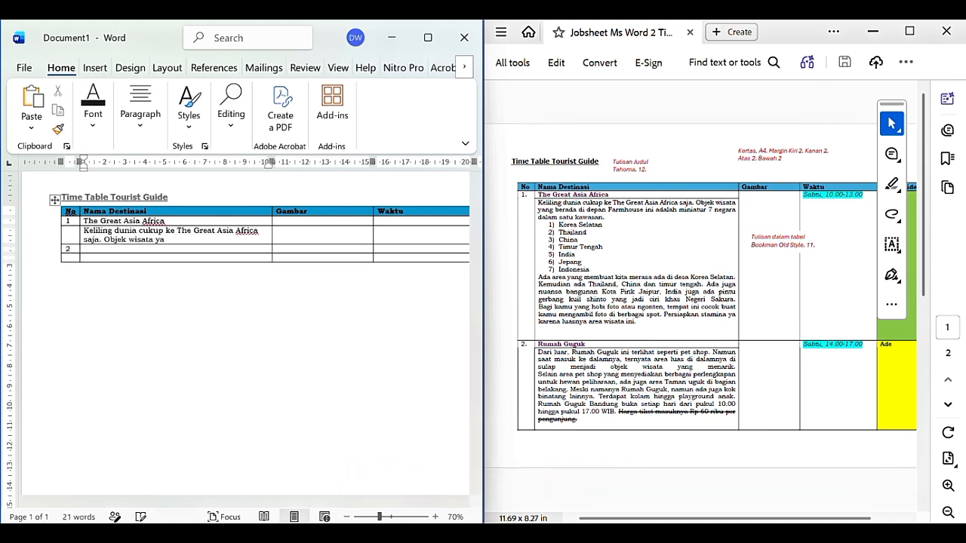
pyautogui.write('Korea Selatan Thailand China Timur Tengah India Jepang Indonesia Ada area yang membyat')
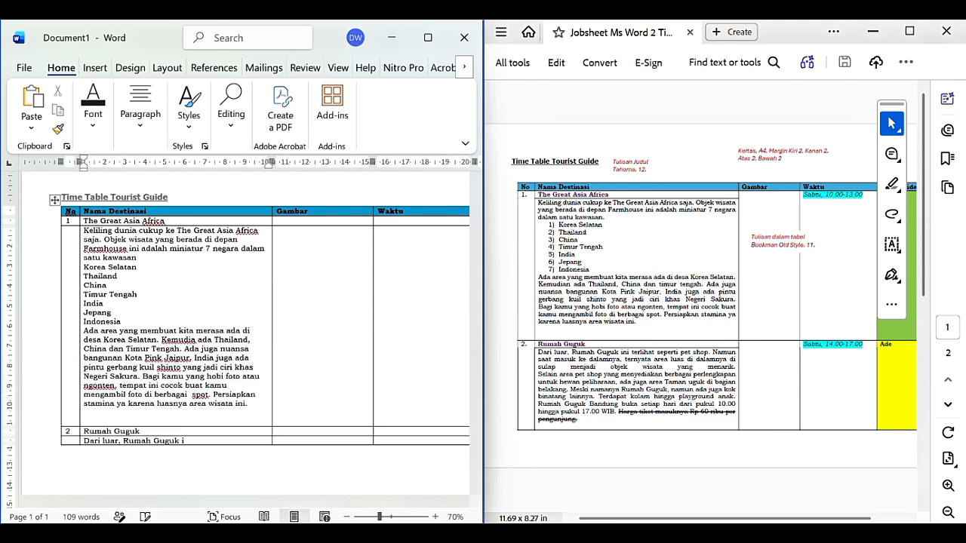
pyautogui.write(', ada juga area Taman uguk di bagian belakang. Meski namanya Rumah Guguk, namun ada juga kok binatang lainnya. Terdapat kolam hingga playground anak. Rumah Guguk Bandung buka setiap hari dari pukul 10.00')
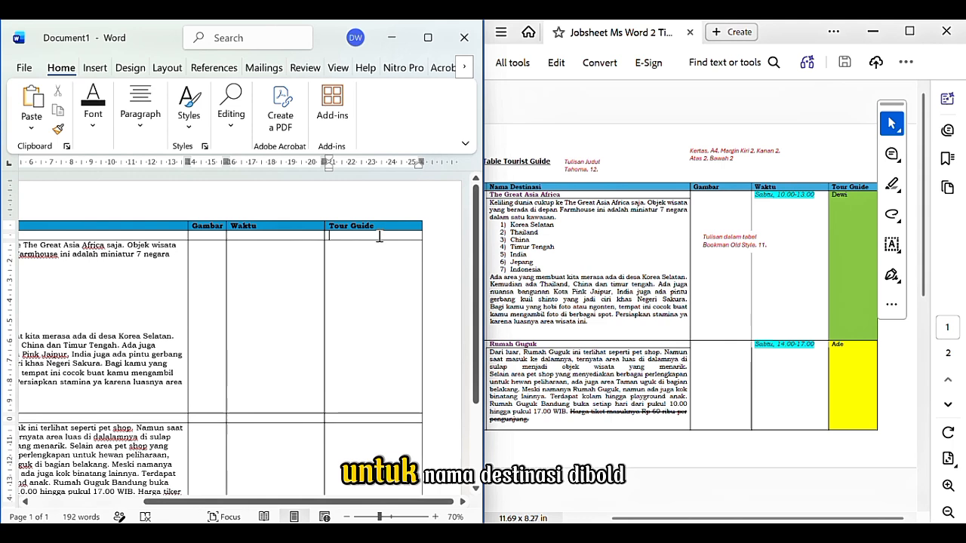
# Enter each destination's tour guide name and the times "Sabtu, 10.00-13.00" and "Sabtu, 14.00-17.00".
pyautogui.write('Dewi')
pyautogui.press('Down')
pyautogui.press('Down')
pyautogui.press('Down')
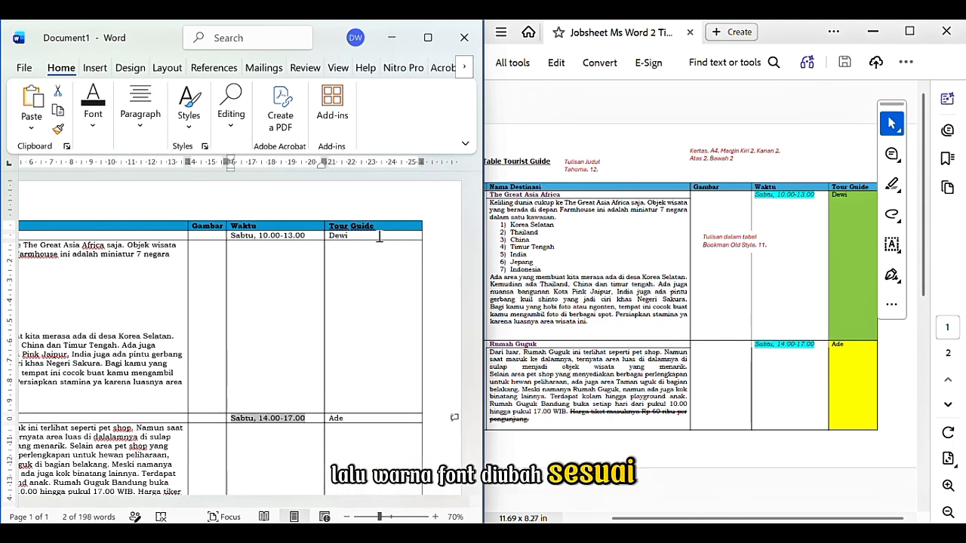
# Italicize both times in the Waktu column and highlight them in turquoise.
pyautogui.hotkey('ctrl', 'i')
pyautogui.click(93, 107)
pyautogui.click(265, 193)
pyautogui.click(297, 246)
pyautogui.click(230, 236)
pyautogui.click(93, 107)
pyautogui.click(249, 194)
# Merge each destination's picture, time and tour guide cells with the empty cells beneath them, and widen the Waktu column.
pyautogui.moveTo(304, 237); pyautogui.dragTo(240, 239)
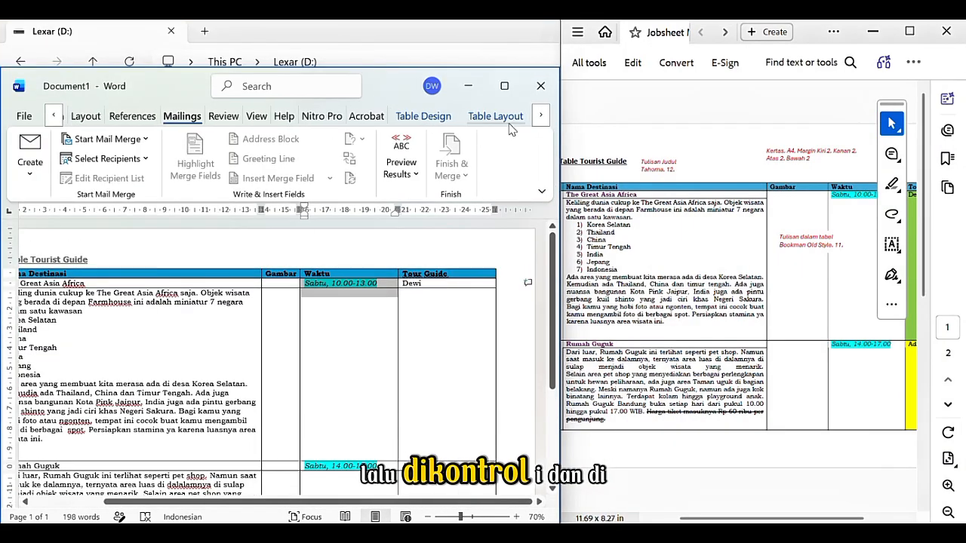
pyautogui.click(495, 116)
pyautogui.click(368, 155)
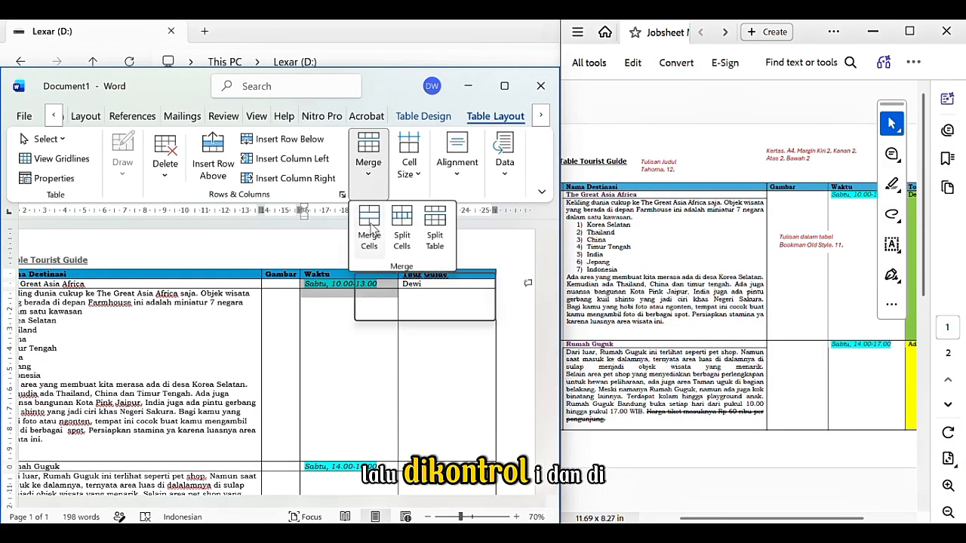
pyautogui.click(369, 229)
pyautogui.click(398, 262)
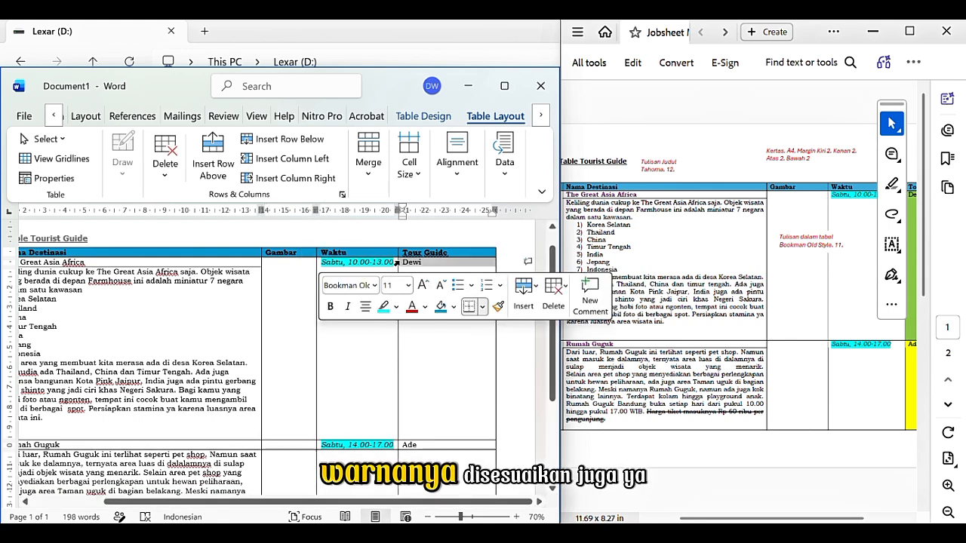
pyautogui.moveTo(398, 295); pyautogui.dragTo(432, 297)
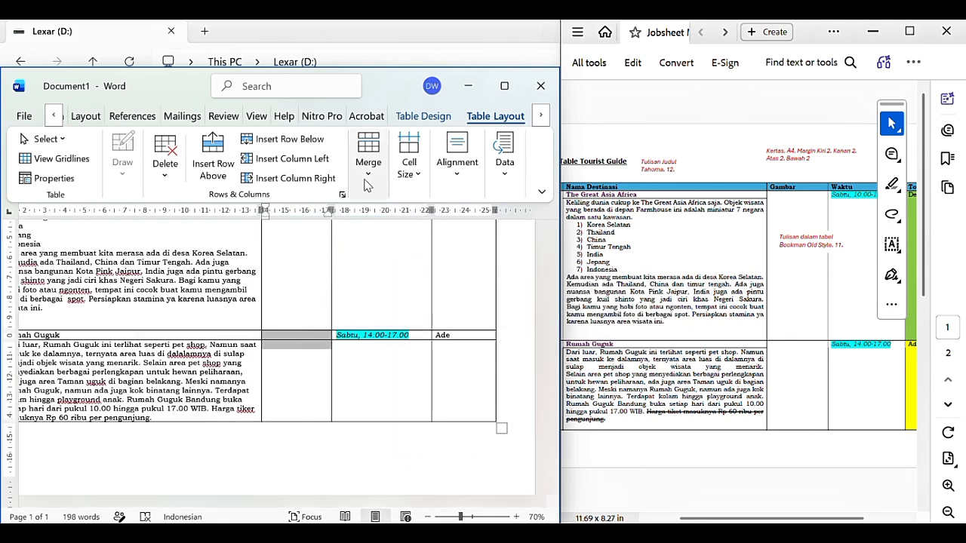
pyautogui.click(381, 168)
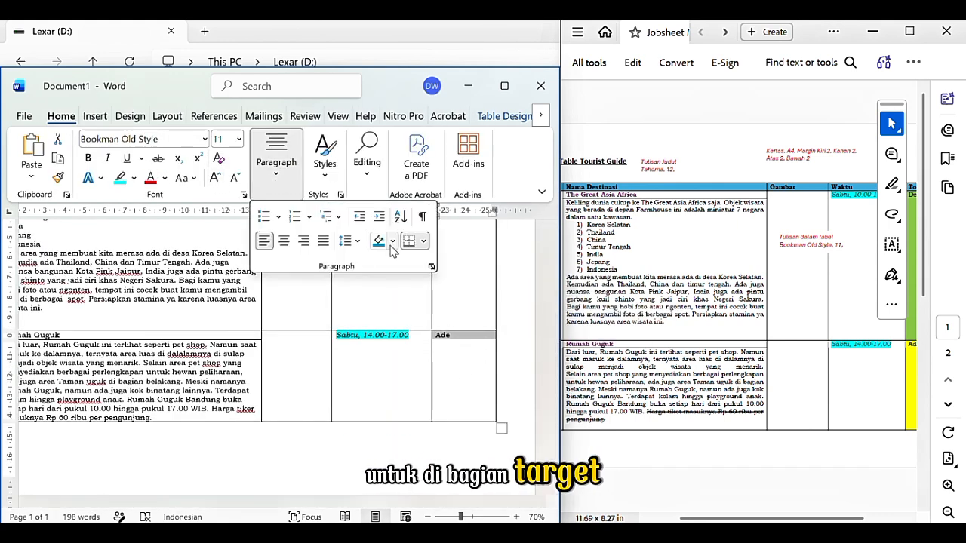
# Shade the first tour guide cell green and the second yellow, and make both destination titles bold and purple.
pyautogui.click(393, 241)
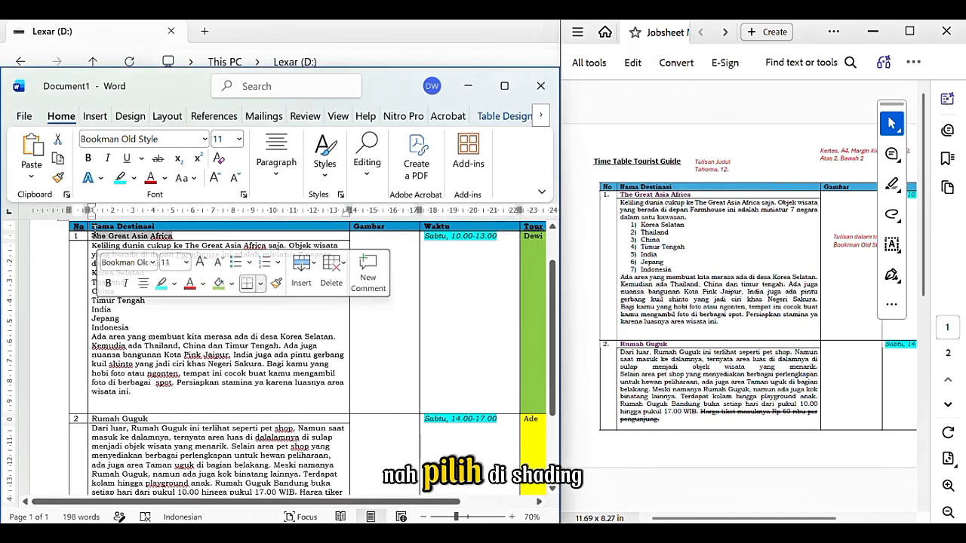
pyautogui.click(165, 178)
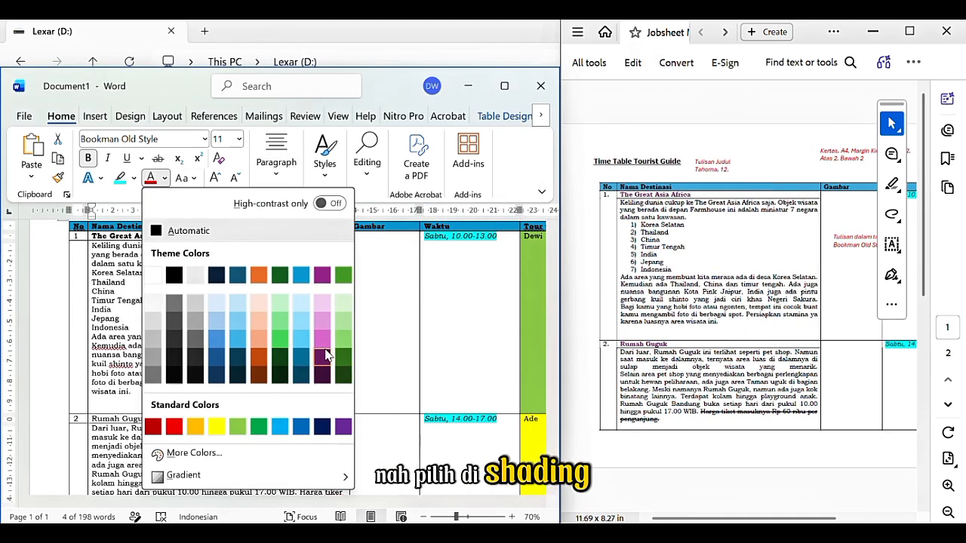
pyautogui.click(88, 159)
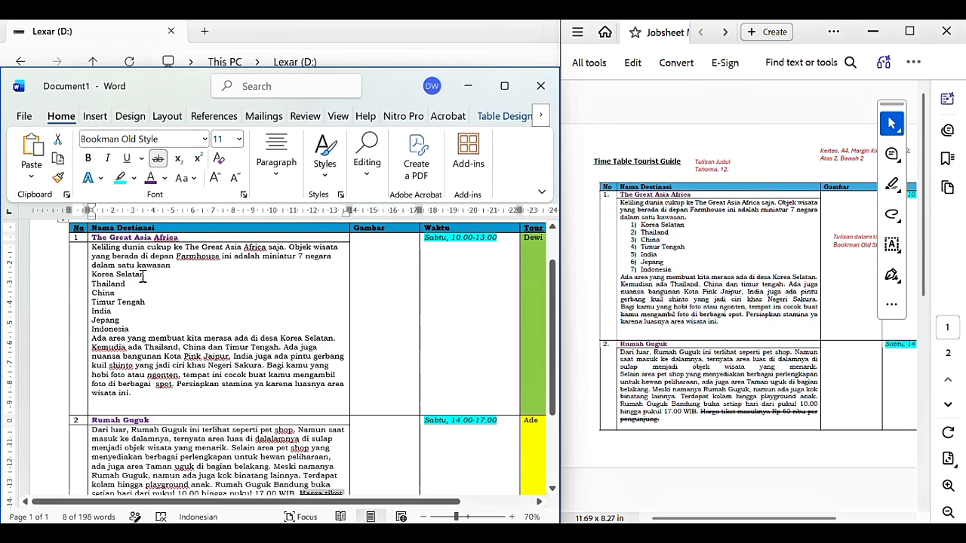
# Turn the seven country lines from Korea Selatan to Indonesia into a numbered list in the 1) format.
pyautogui.moveTo(92, 279); pyautogui.dragTo(155, 334)
pyautogui.click(276, 155)
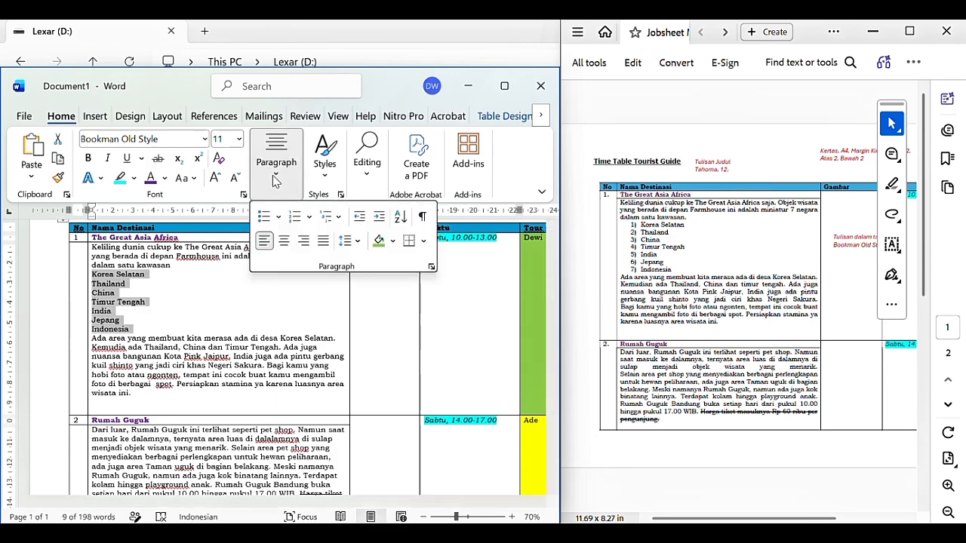
pyautogui.click(310, 217)
pyautogui.click(430, 283)
# Merge the number cell of each destination in the No column with the empty cell beneath it.
pyautogui.moveTo(83, 352); pyautogui.dragTo(79, 244)
pyautogui.click(541, 115)
pyautogui.click(495, 116)
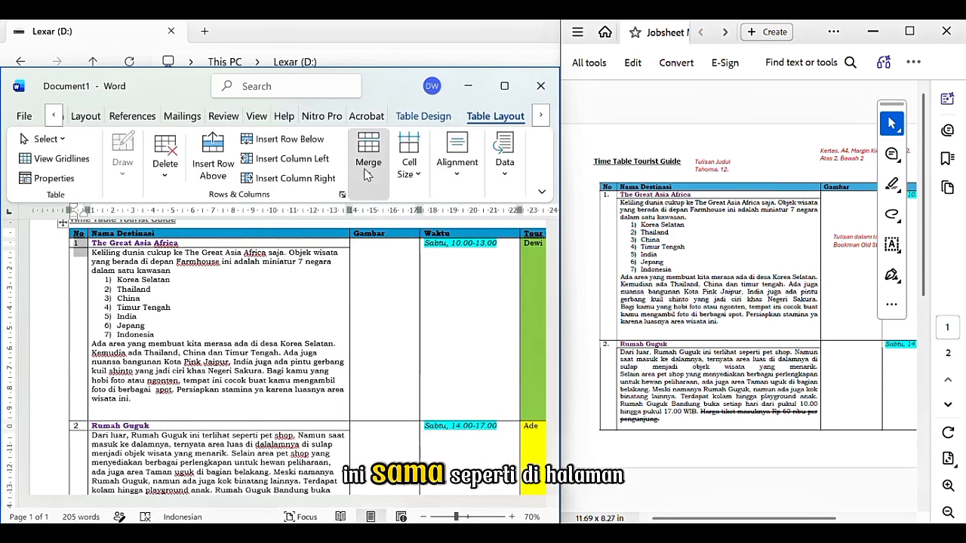
pyautogui.click(369, 151)
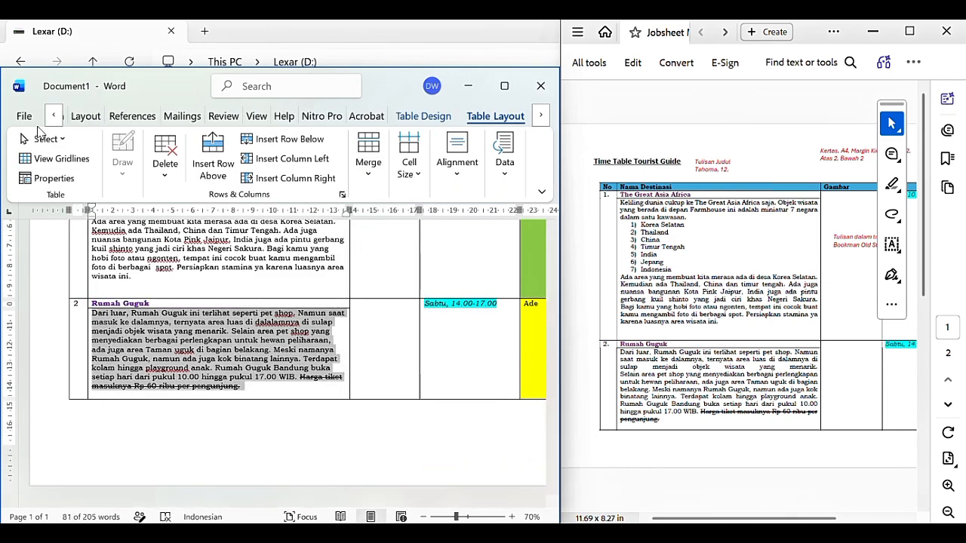
# Justify the description paragraph under Rumah Guguk.
pyautogui.click(54, 115)
pyautogui.click(61, 115)
pyautogui.click(276, 155)
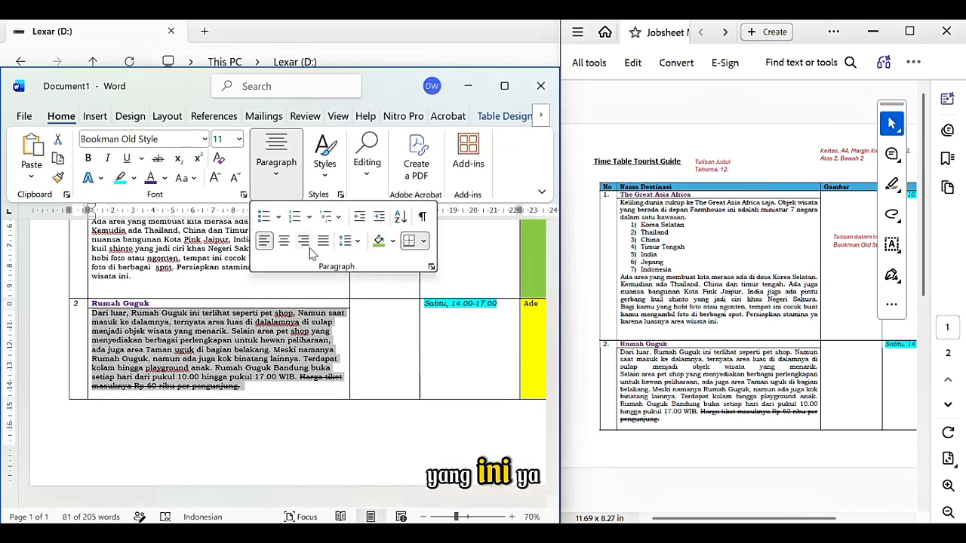
pyautogui.scroll(1, 214, 336)
pyautogui.scroll(3, 213, 336)
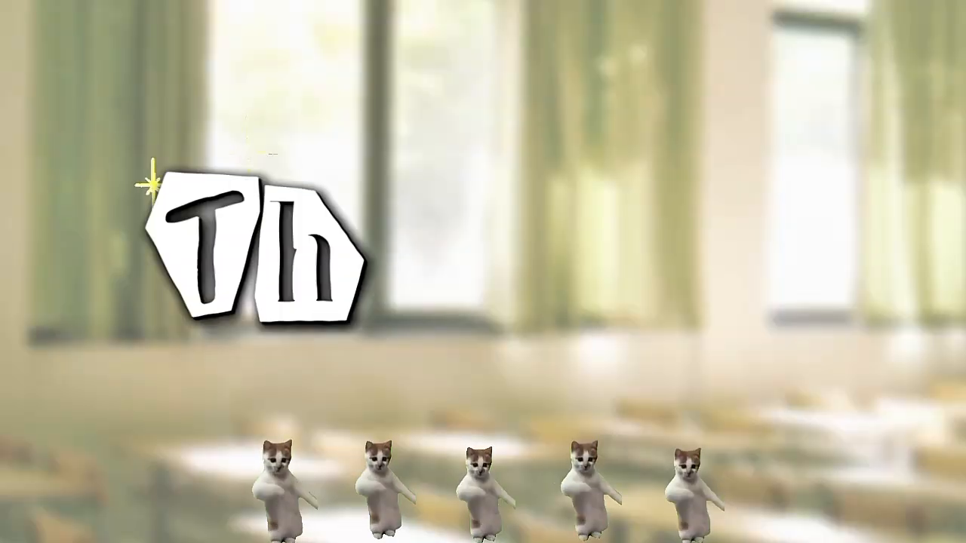